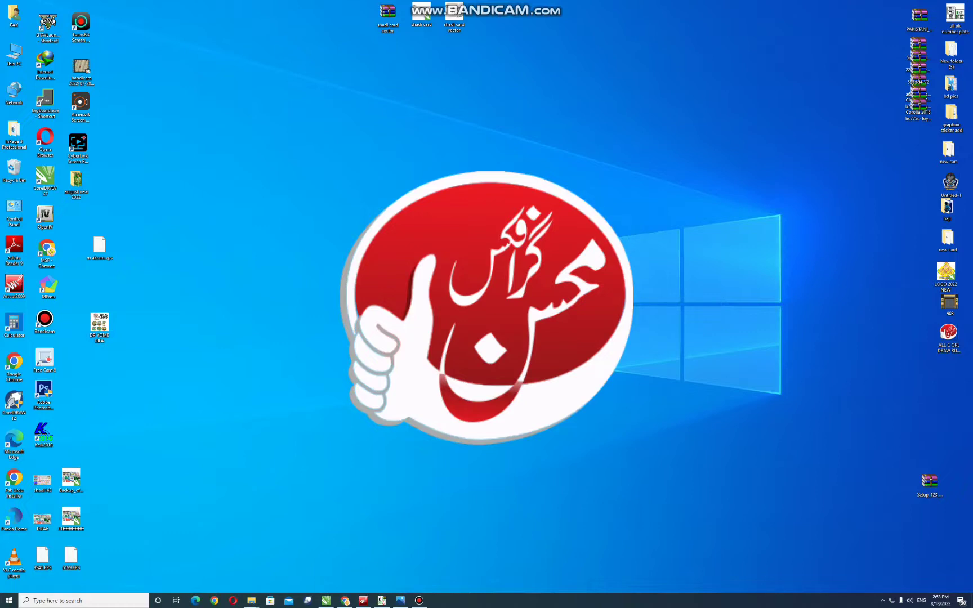
# Open the 6 September Defence Day design image from the desktop and examine its artwork up close.
pyautogui.press('F5')
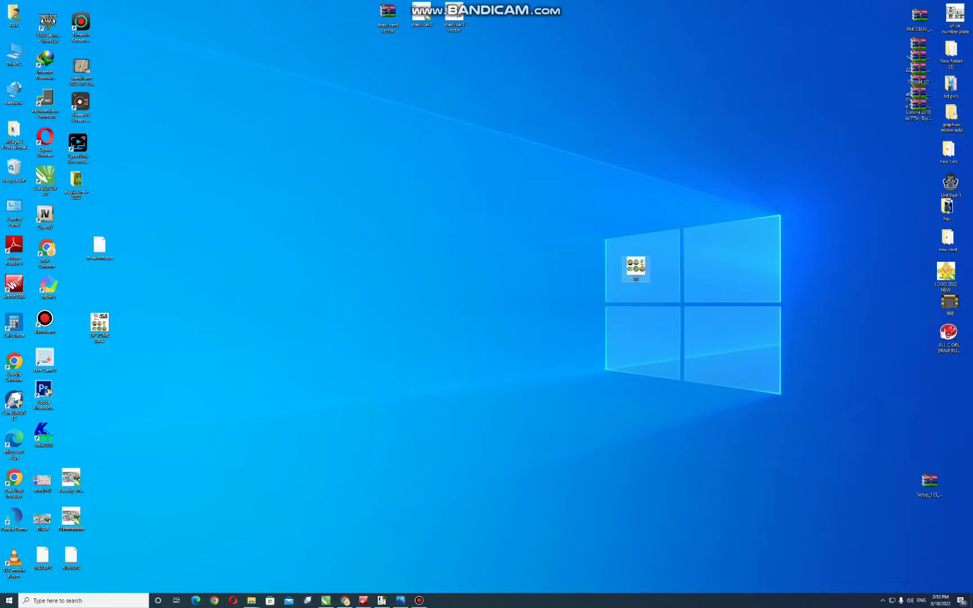
pyautogui.doubleClick(635, 268)
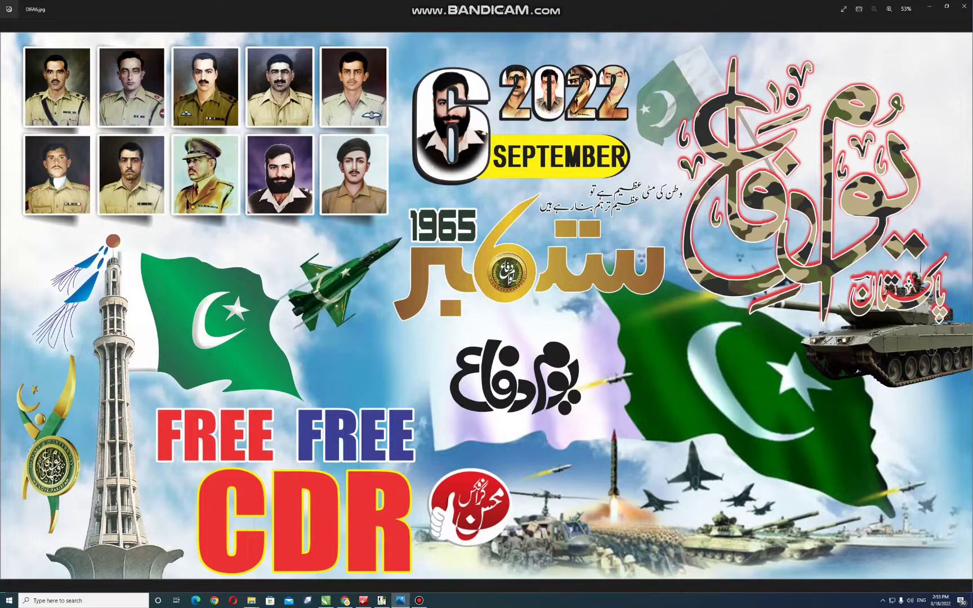
pyautogui.scroll(3, 448, 286)
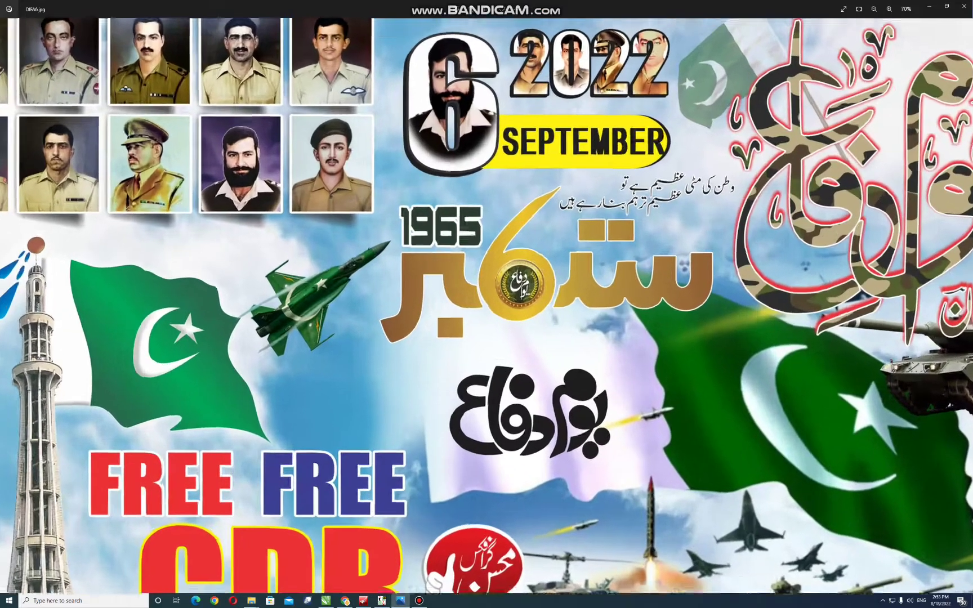
pyautogui.scroll(-3, 447, 304)
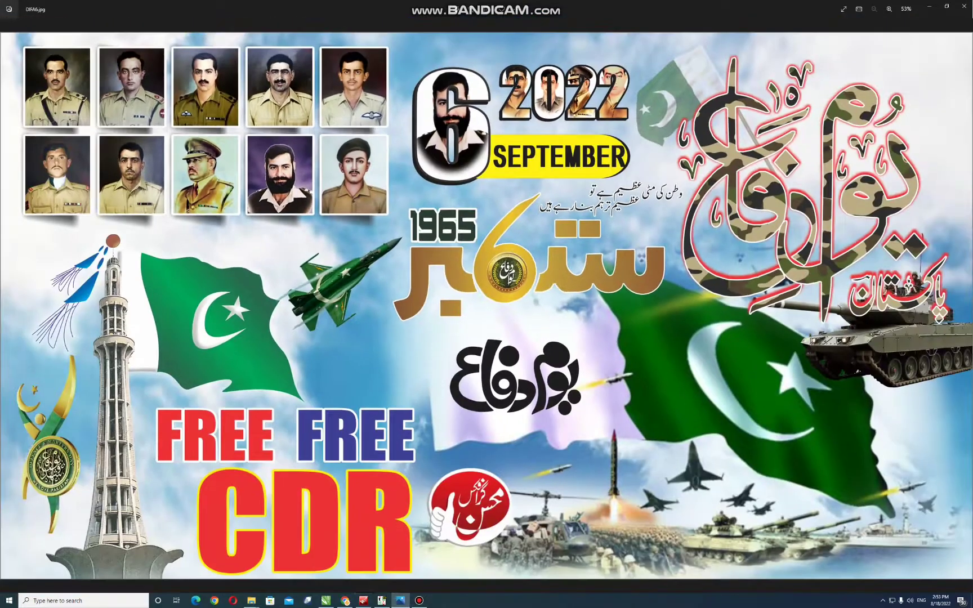
# Switch to Chrome and look over the YouTube channel's uploaded videos, name and notifications before going back to the design image.
pyautogui.click(345, 600)
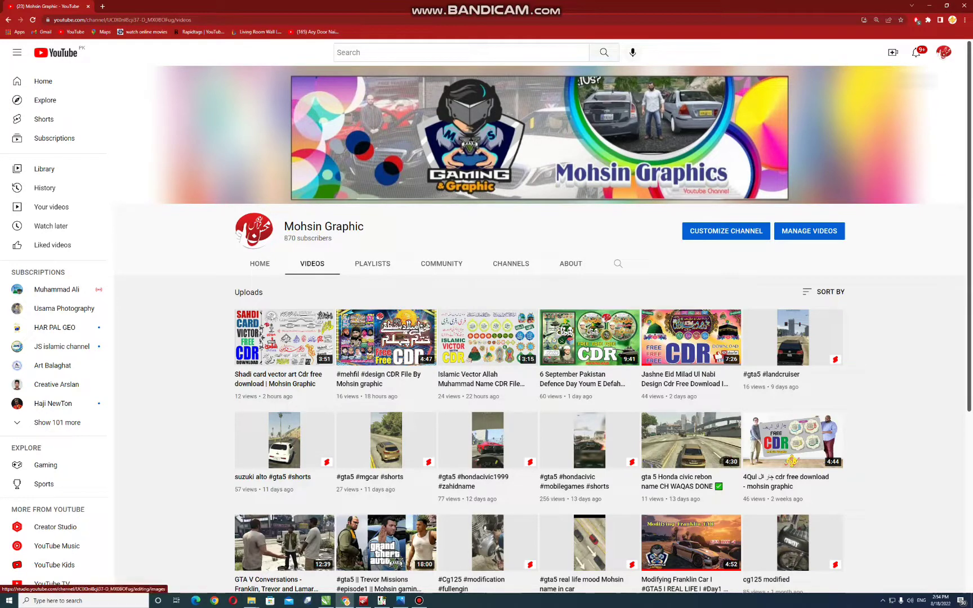
pyautogui.click(916, 51)
pyautogui.click(916, 52)
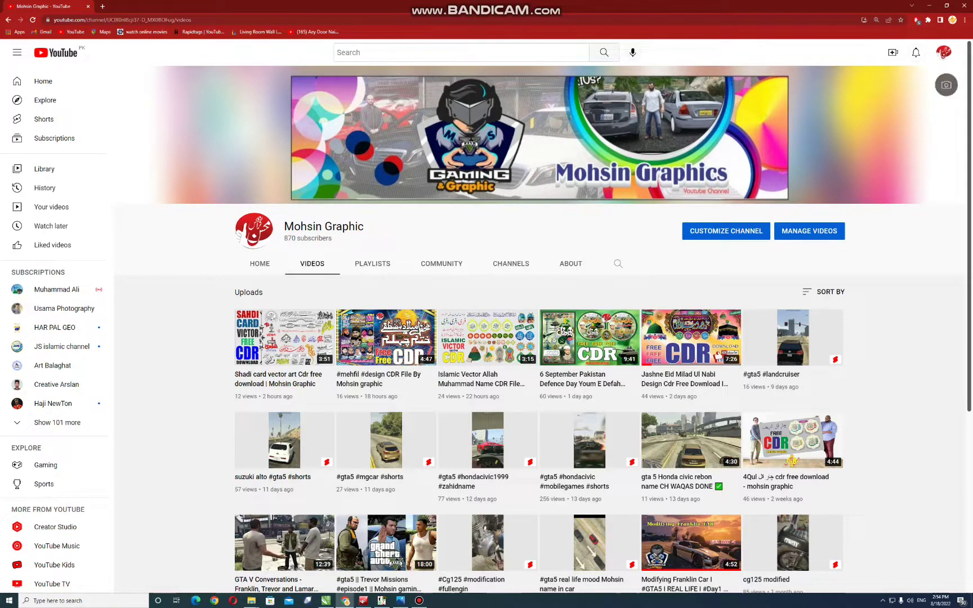
pyautogui.moveTo(333, 238); pyautogui.dragTo(283, 238)
pyautogui.hotkey('alt', 'Tab')
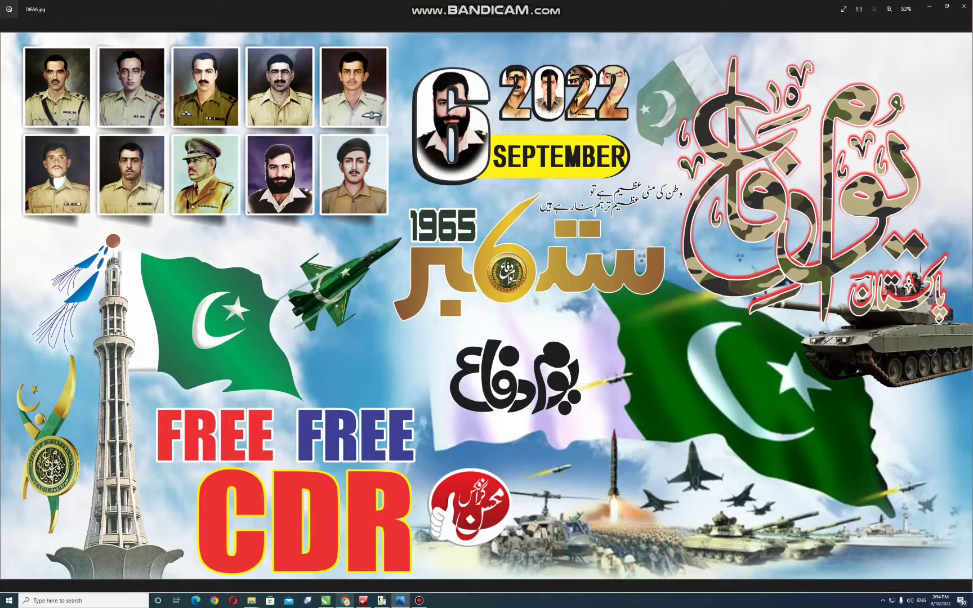
# Switch to the DP YOME DIFA.cdr drawing in CorelDRAW and select the camouflage-filled Urdu lettering.
pyautogui.click(325, 600)
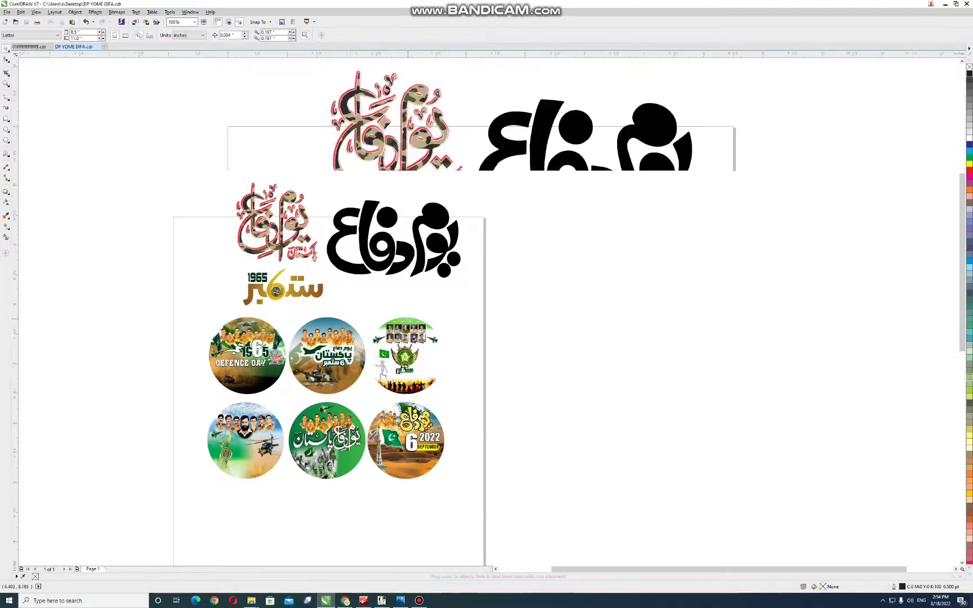
pyautogui.click(457, 196)
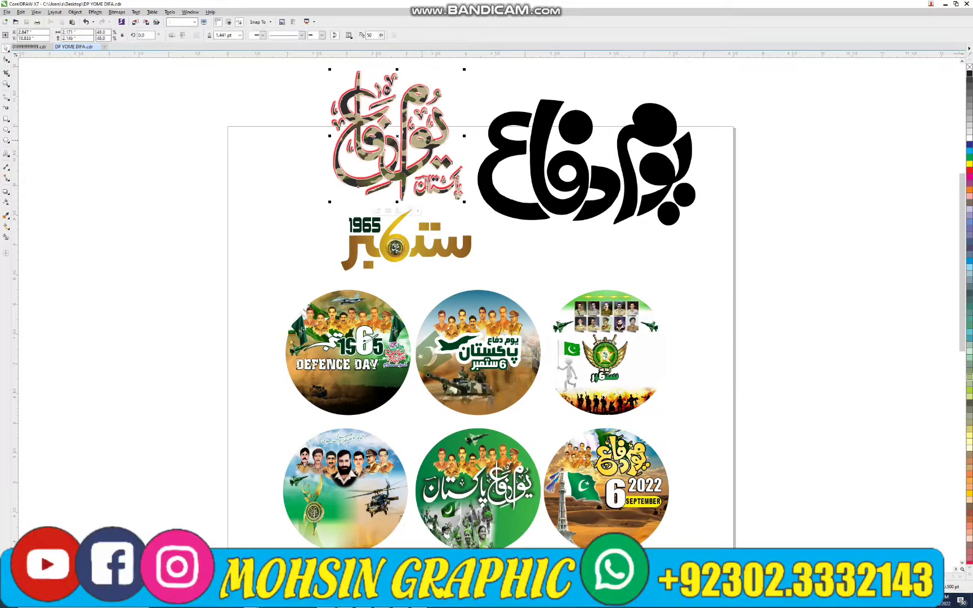
pyautogui.press('Escape')
# Try moving the camouflage texture away from the lettering inside its PowerClip.
pyautogui.keyDown('ctrl'); pyautogui.click(387, 89); pyautogui.keyUp('ctrl')
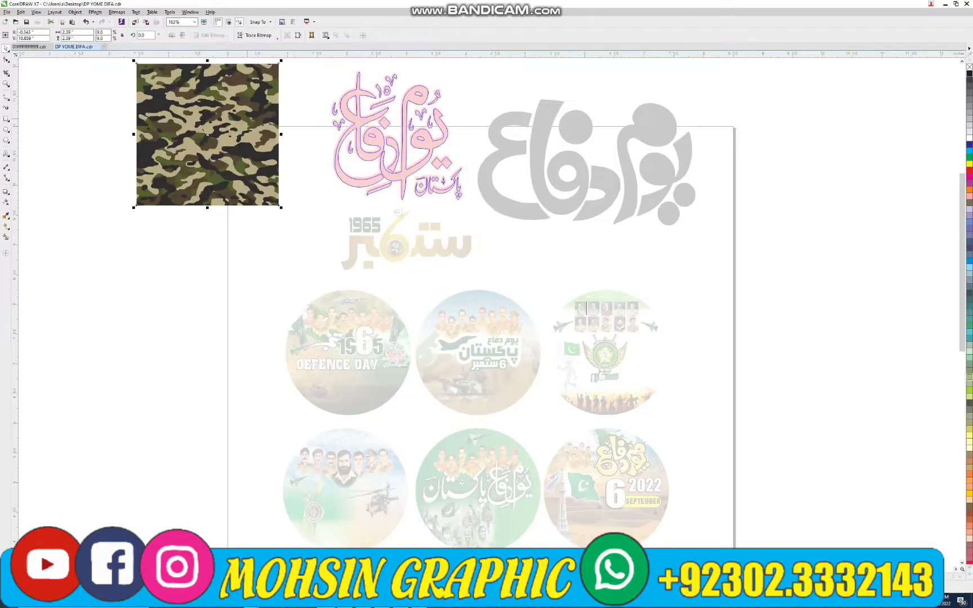
pyautogui.moveTo(208, 135); pyautogui.dragTo(238, 135)
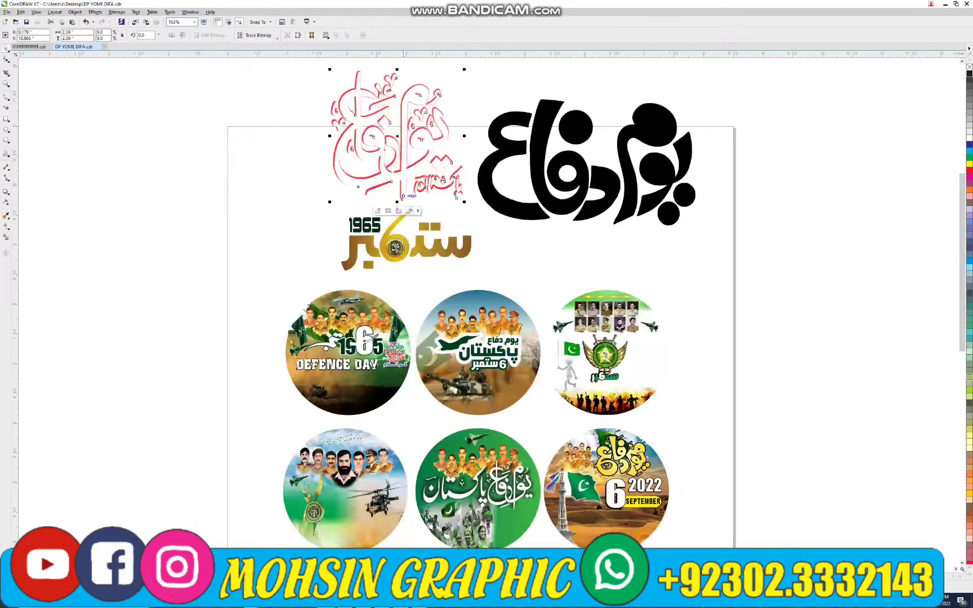
pyautogui.click(397, 211)
pyautogui.press('Escape')
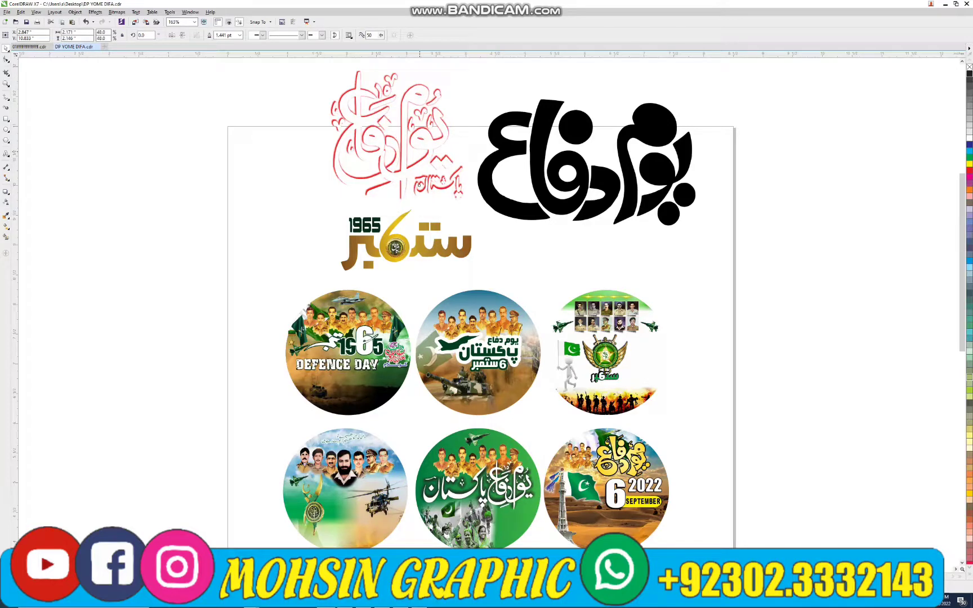
pyautogui.doubleClick(419, 185)
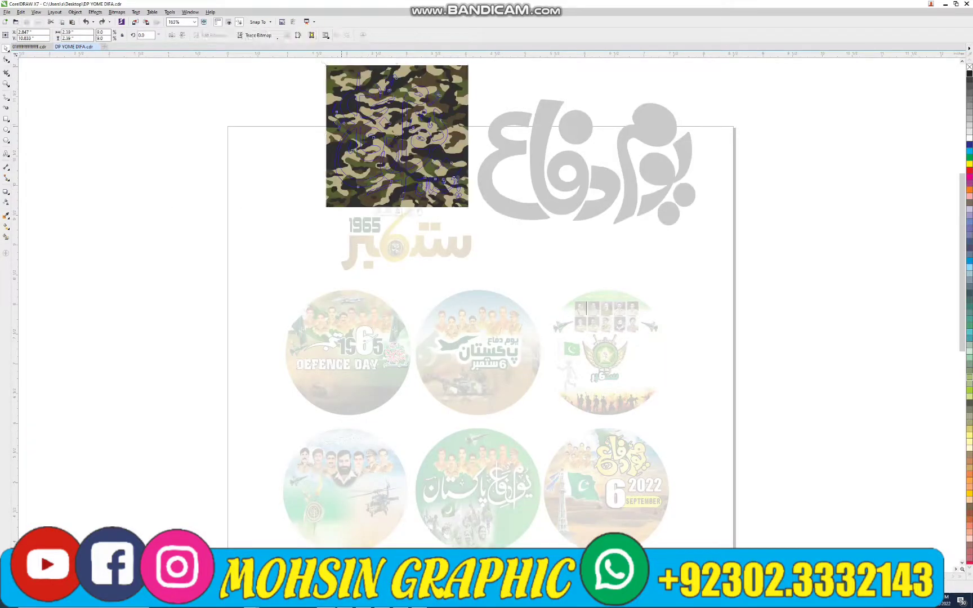
pyautogui.click(398, 210)
# Shift the three title artworks right and down, and place a copy of the camouflage lettering to the left of the original.
pyautogui.scroll(1, 757, 295)
pyautogui.click(758, 294)
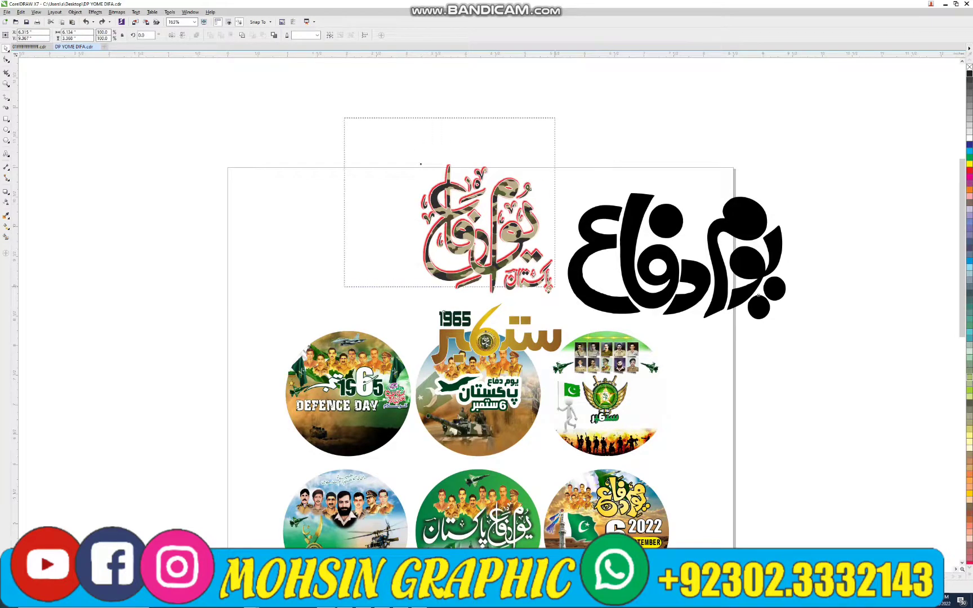
pyautogui.moveTo(487, 228); pyautogui.dragTo(333, 229)
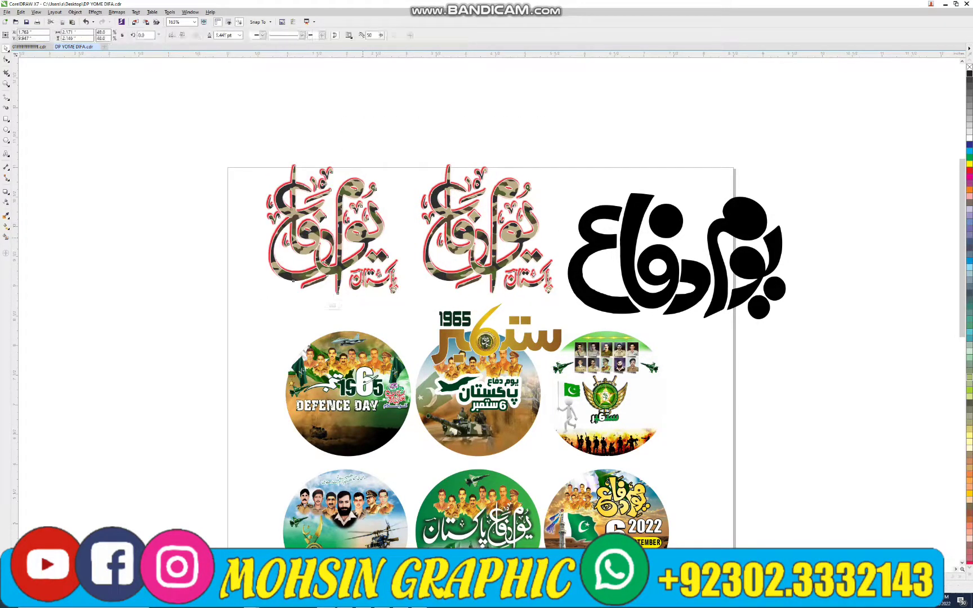
# Delete the camouflage texture from the copied lettering's PowerClip and set its frame type to None.
pyautogui.click(332, 305)
pyautogui.press('Delete')
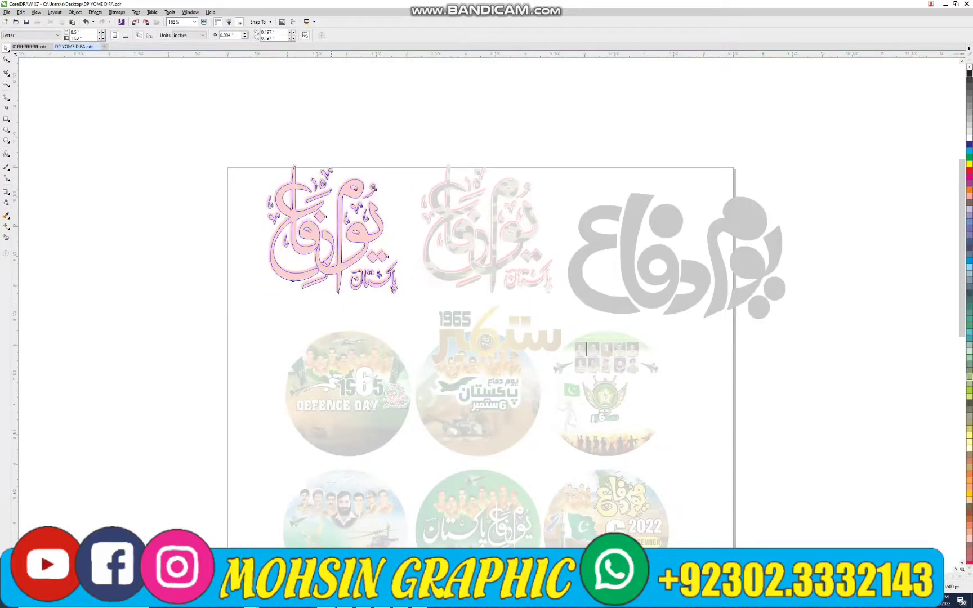
pyautogui.rightClick(357, 241)
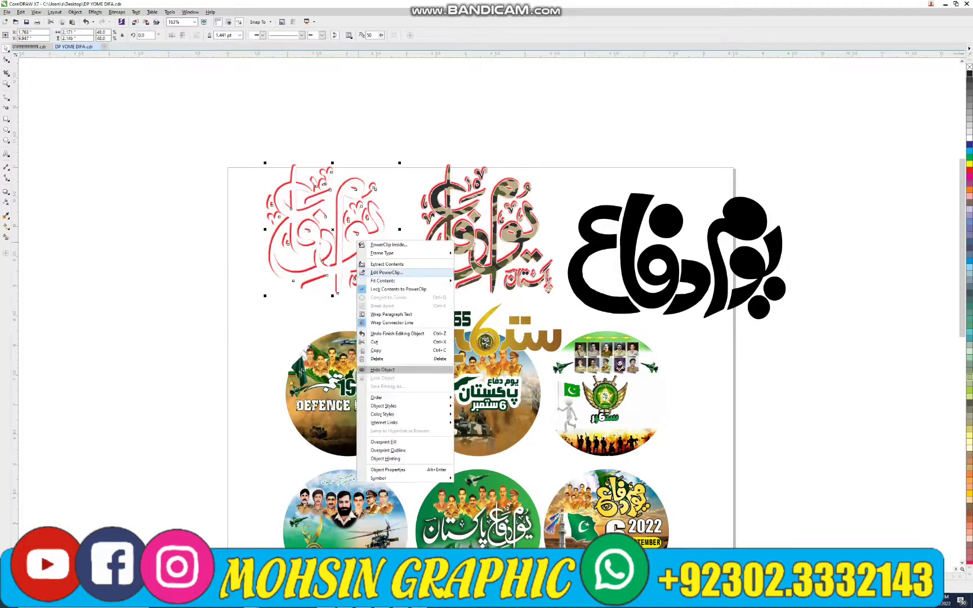
pyautogui.moveTo(394, 254)
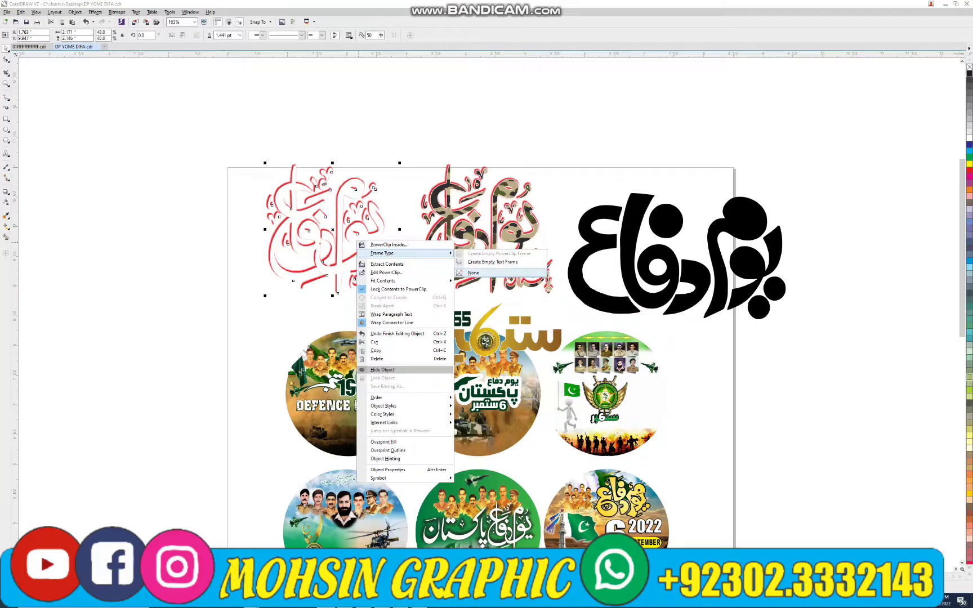
pyautogui.click(473, 272)
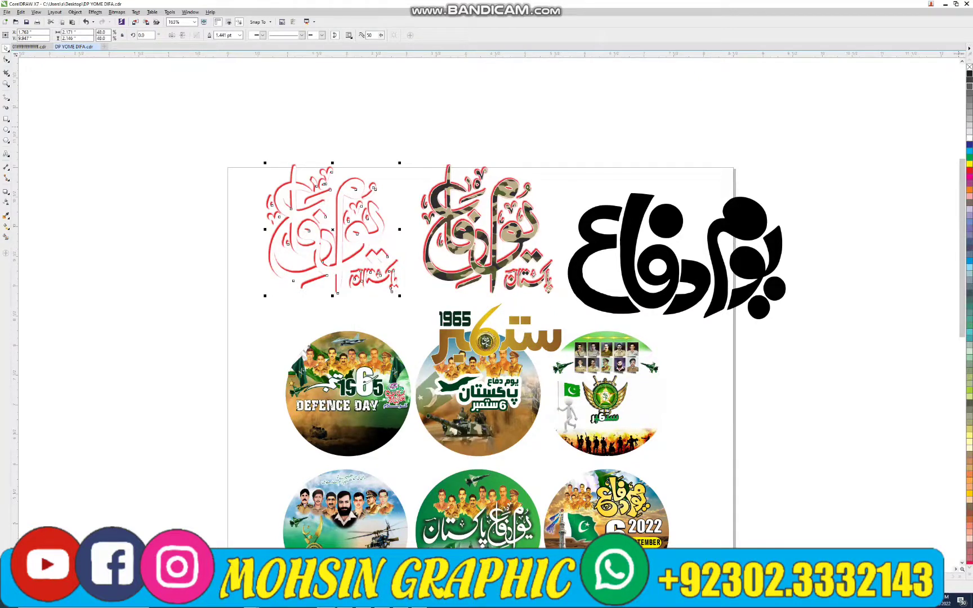
pyautogui.press('Escape')
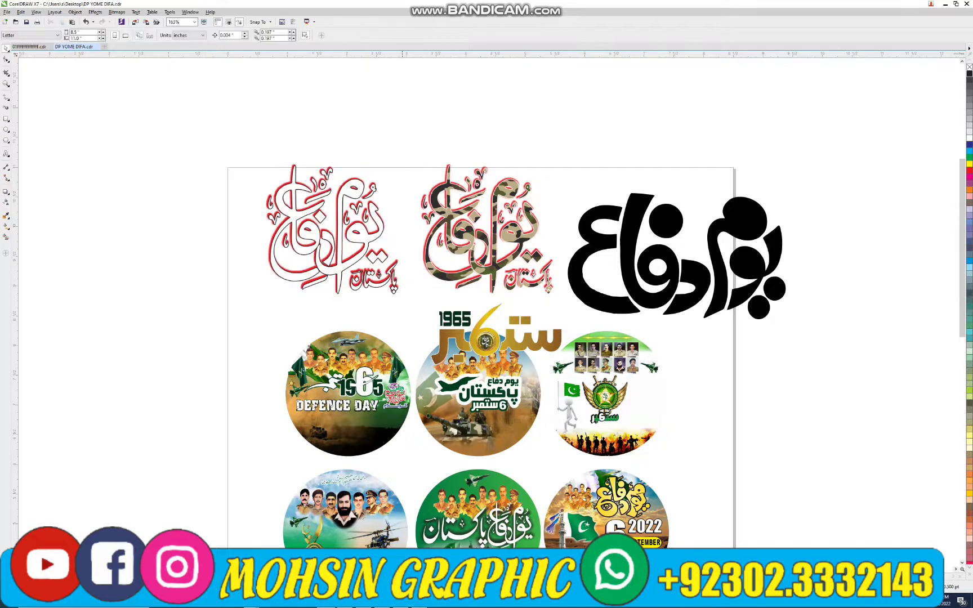
# Move the gold Urdu September lettering and the green 1965 outside the page's left edge, keeping them together.
pyautogui.click(514, 332)
pyautogui.moveTo(514, 332); pyautogui.dragTo(184, 313)
pyautogui.scroll(3, 184, 313)
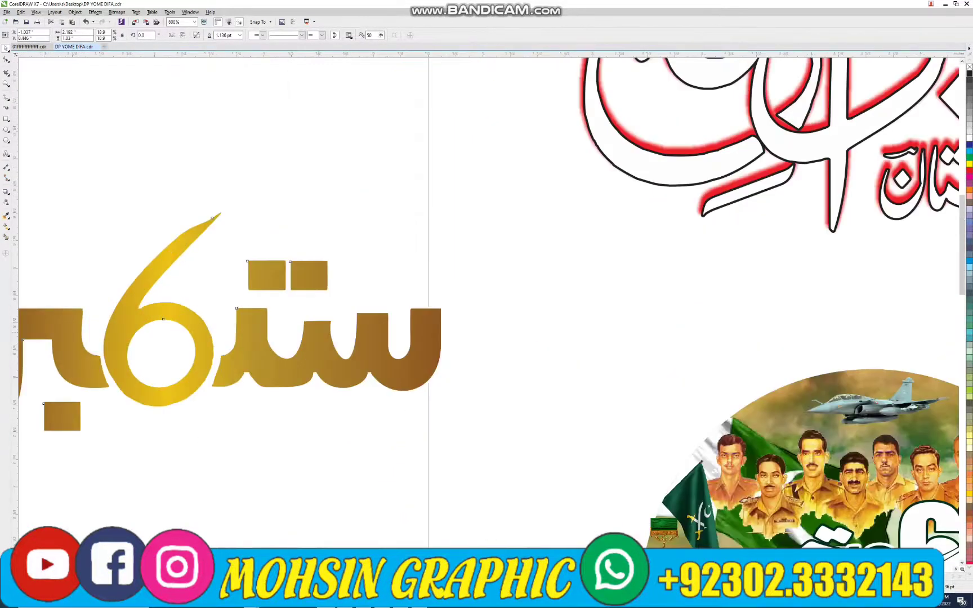
pyautogui.scroll(-4, 188, 357)
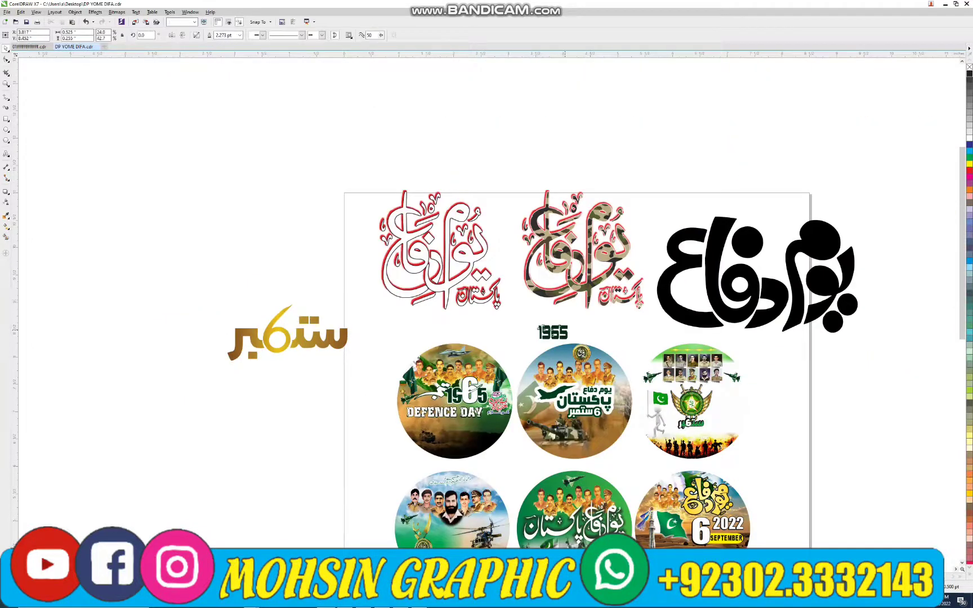
pyautogui.moveTo(552, 333); pyautogui.dragTo(288, 349)
# Place the round medallion inside the loop of the gold 6, enlarged to about 0.39 in.
pyautogui.press('F7')
pyautogui.scroll(2, 278, 338)
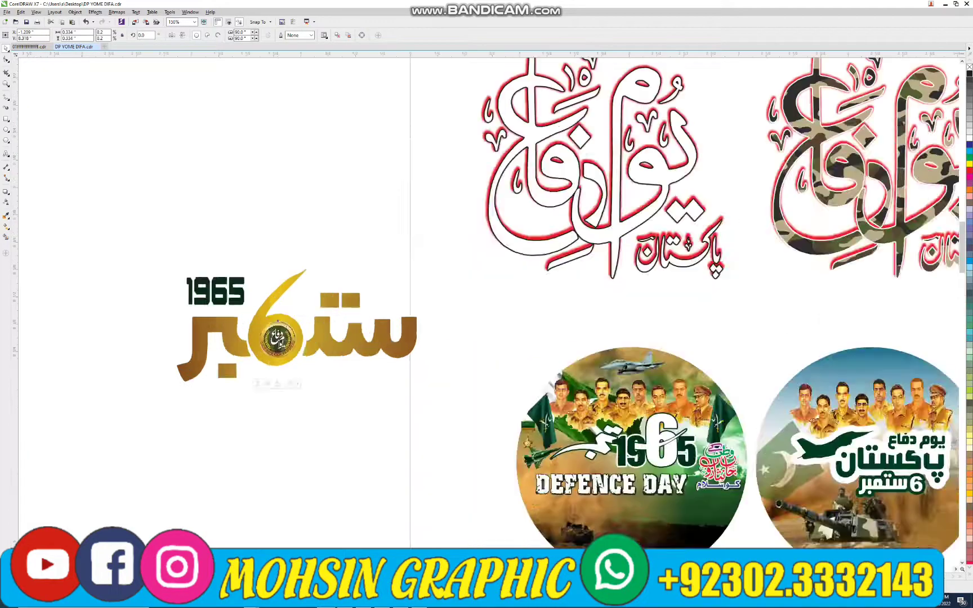
pyautogui.scroll(2, 278, 338)
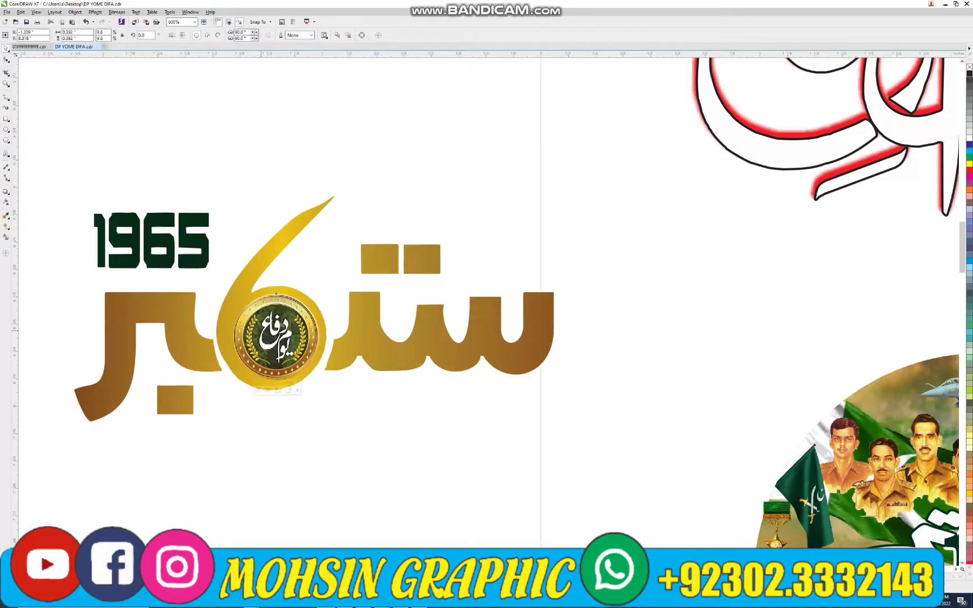
pyautogui.moveTo(237, 297); pyautogui.dragTo(226, 292)
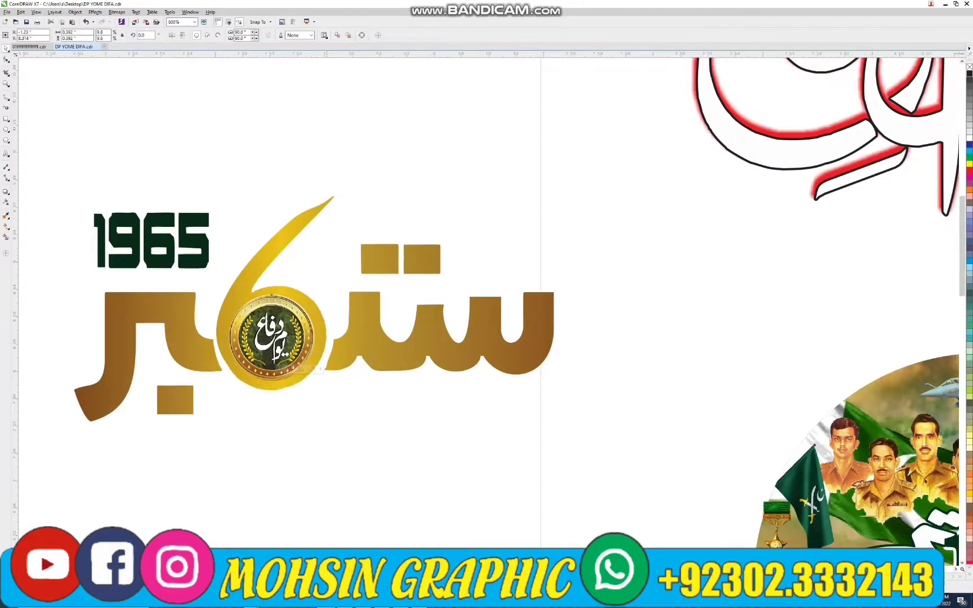
pyautogui.scroll(-4, 248, 352)
pyautogui.scroll(-2, 614, 337)
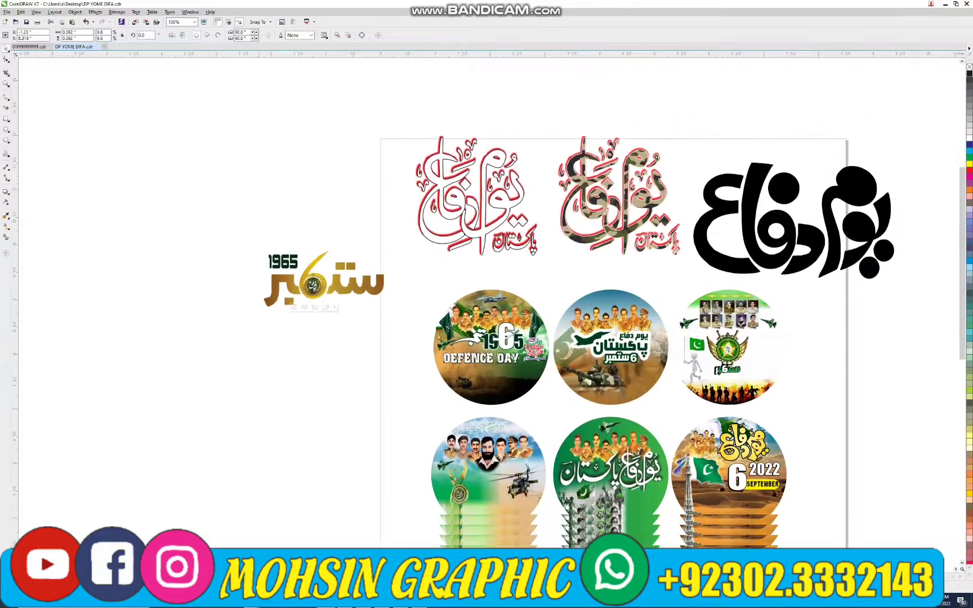
pyautogui.press('Escape')
# Ungroup the six circular designs and open the PowerClip contents of the 1965 Defence Day circle.
pyautogui.click(489, 327)
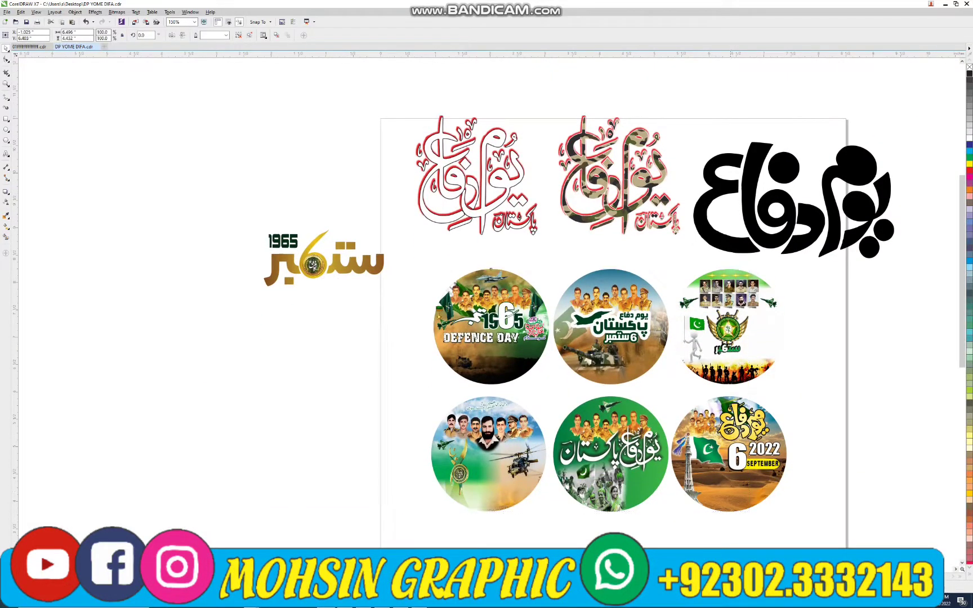
pyautogui.moveTo(490, 327)
pyautogui.mouseDown()
pyautogui.moveTo(208, 321)
pyautogui.moveTo(490, 327)
pyautogui.mouseUp()
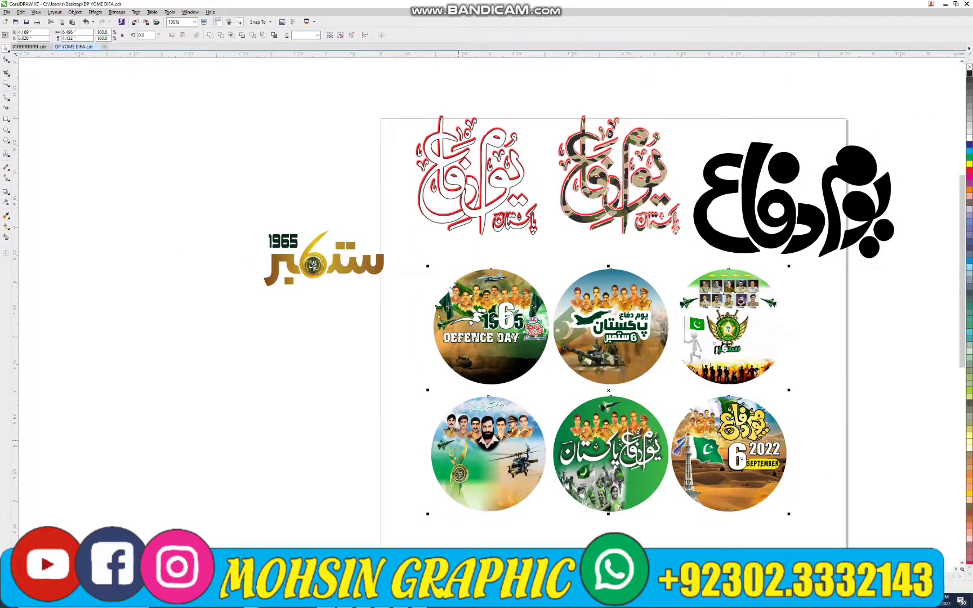
pyautogui.press('Escape')
pyautogui.click(490, 326)
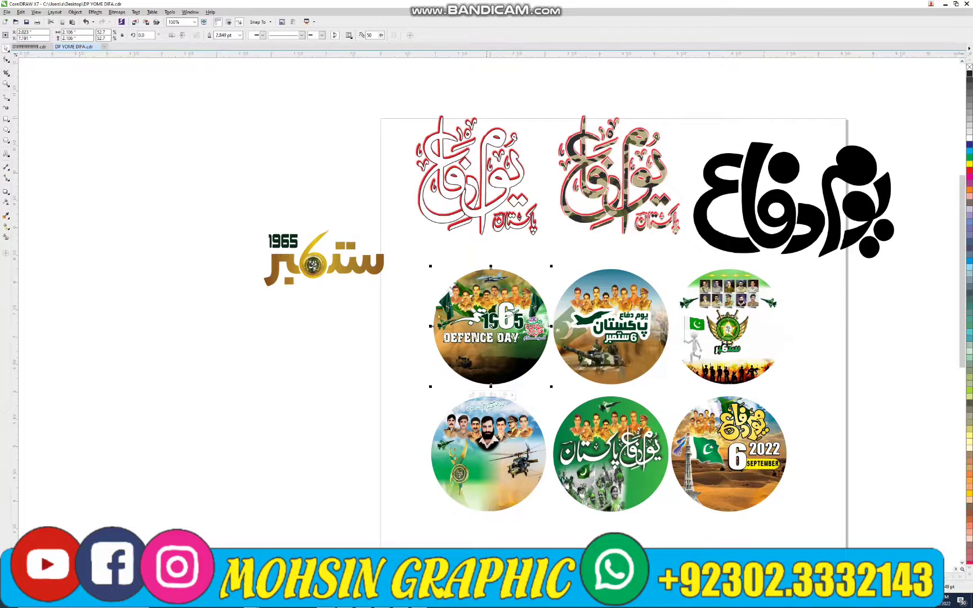
pyautogui.keyDown('ctrl'); pyautogui.click(490, 327); pyautogui.keyUp('ctrl')
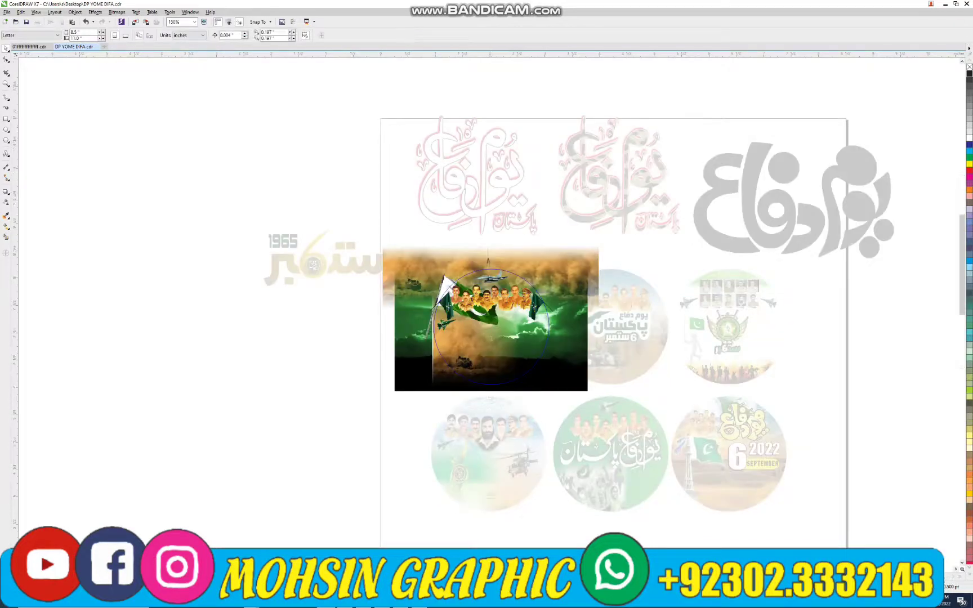
# Inside the PowerClip, move the Pakistan flag out to the left, four portraits lower, and the right-hand army flag outward.
pyautogui.scroll(2, 491, 287)
pyautogui.click(455, 332)
pyautogui.moveTo(455, 332); pyautogui.dragTo(332, 349)
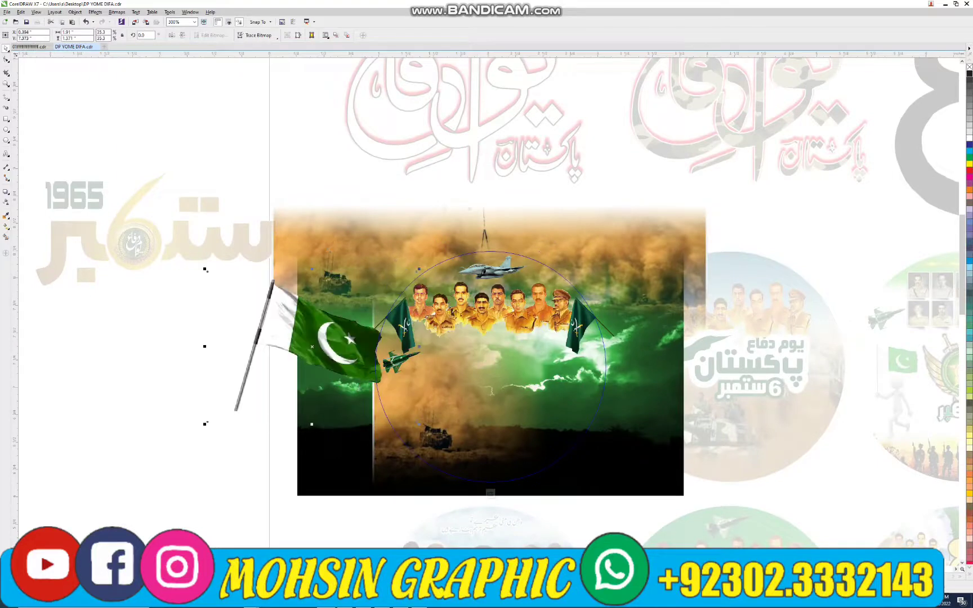
pyautogui.moveTo(529, 307); pyautogui.dragTo(519, 401)
pyautogui.moveTo(579, 327); pyautogui.dragTo(640, 333)
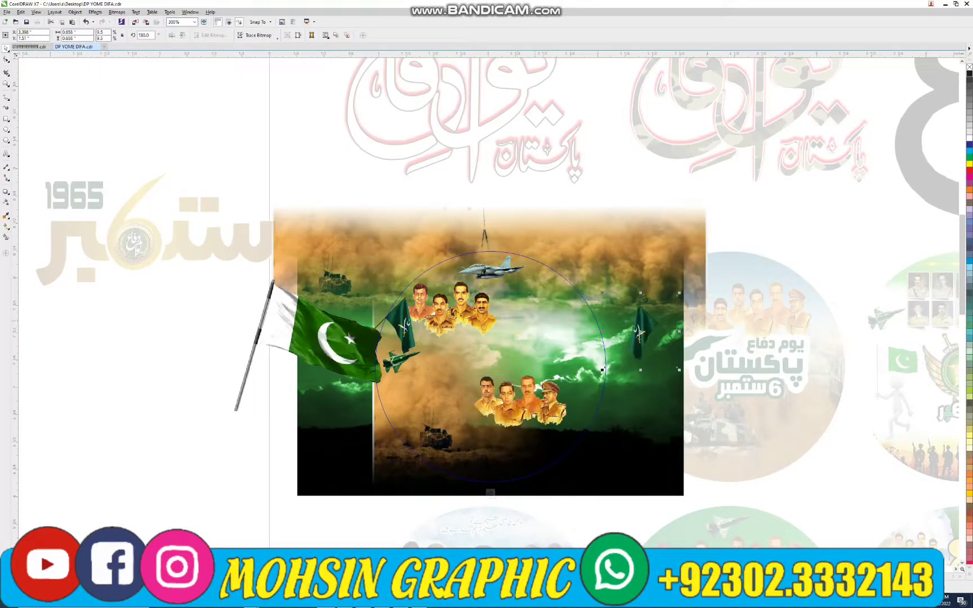
# Move the fighter jet and remaining four portraits above the circle, the dust image to the lower left, and the green sky background right.
pyautogui.moveTo(493, 269); pyautogui.dragTo(385, 195)
pyautogui.moveTo(453, 312); pyautogui.dragTo(591, 212)
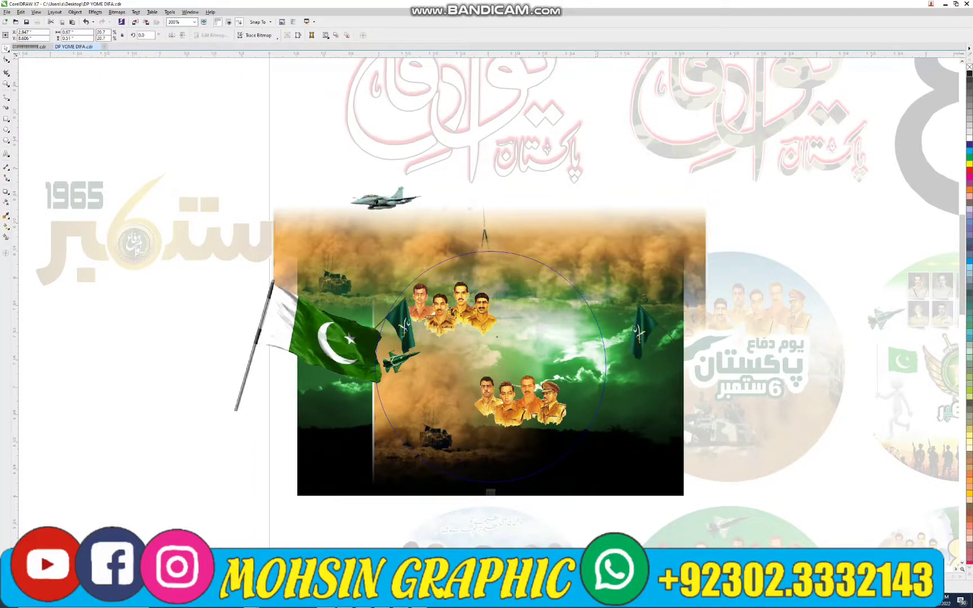
pyautogui.moveTo(563, 253); pyautogui.dragTo(250, 391)
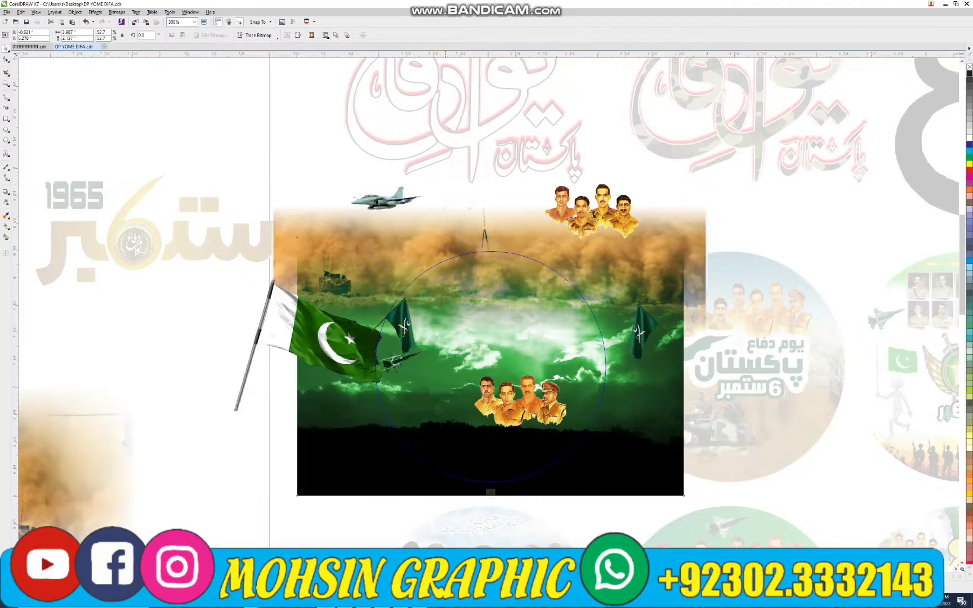
pyautogui.moveTo(516, 391); pyautogui.dragTo(841, 423)
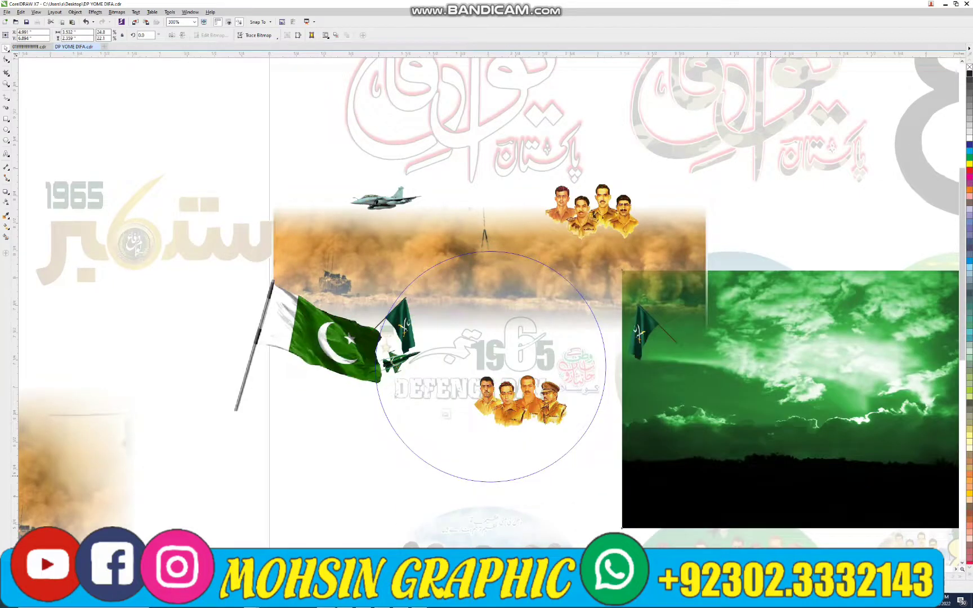
# Undo every element move made inside the 1965 Defence Day circle until its PowerClip contents are closed again.
pyautogui.scroll(-2, 400, 323)
pyautogui.scroll(-2, 382, 286)
pyautogui.moveTo(373, 309); pyautogui.dragTo(208, 225)
pyautogui.moveTo(412, 282); pyautogui.dragTo(354, 375)
pyautogui.hotkey('ctrl', 'z')
pyautogui.hotkey('ctrl', 'z')
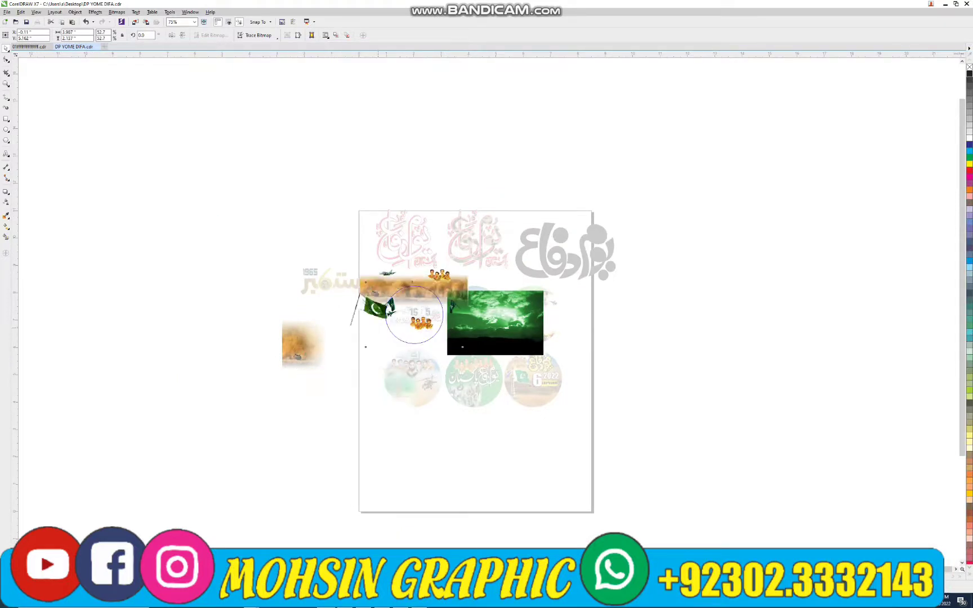
pyautogui.hotkey('ctrl', 'z')
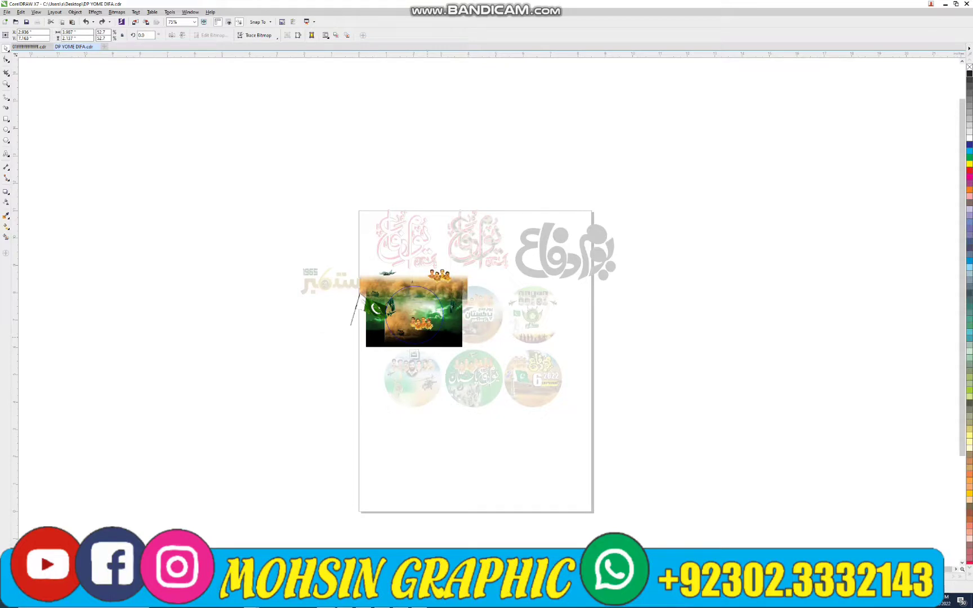
pyautogui.hotkey('ctrl', 'z')
pyautogui.hotkey('ctrl', 'z')
pyautogui.hotkey('ctrl', 'z')
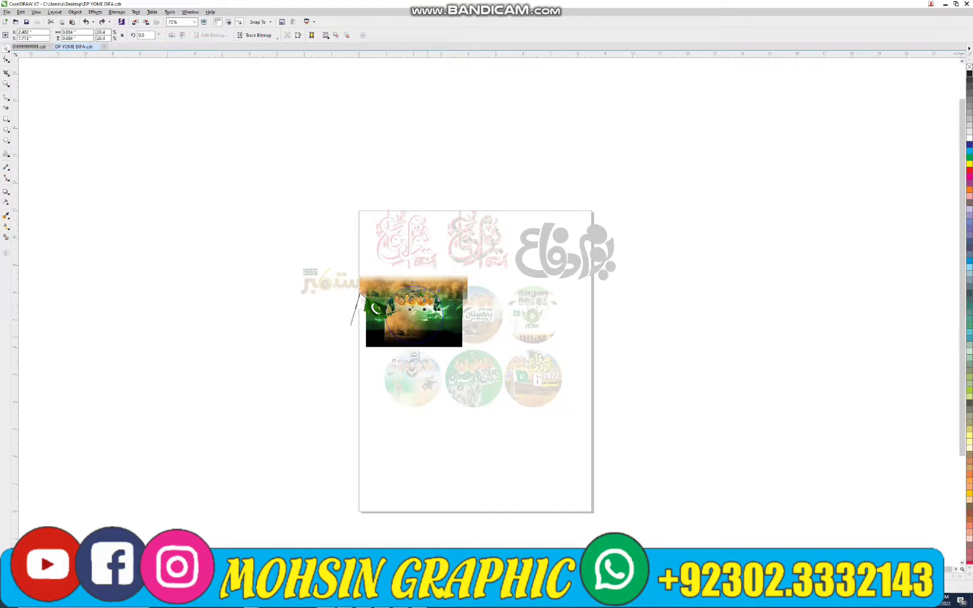
pyautogui.hotkey('ctrl', 'z')
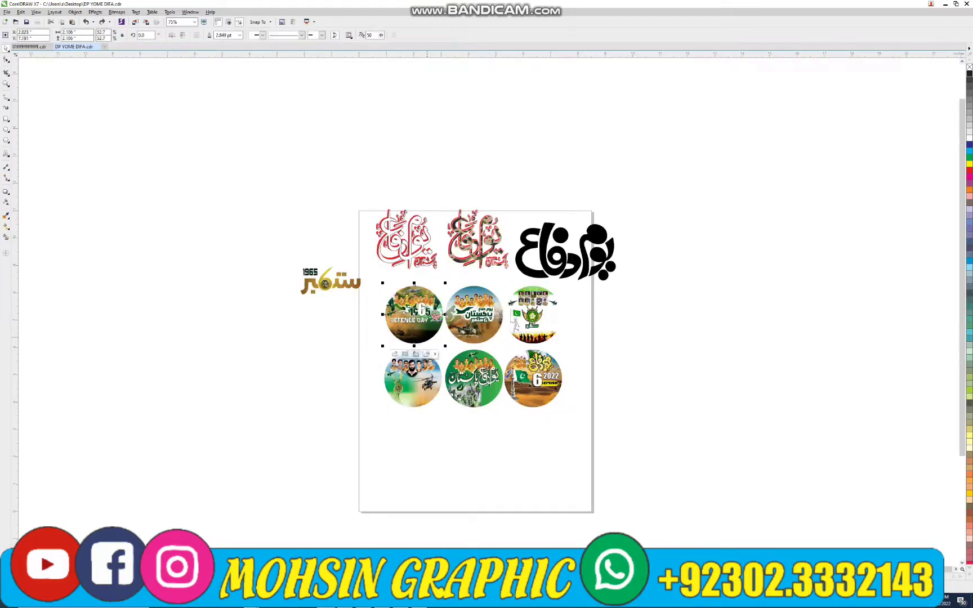
pyautogui.scroll(1, 489, 303)
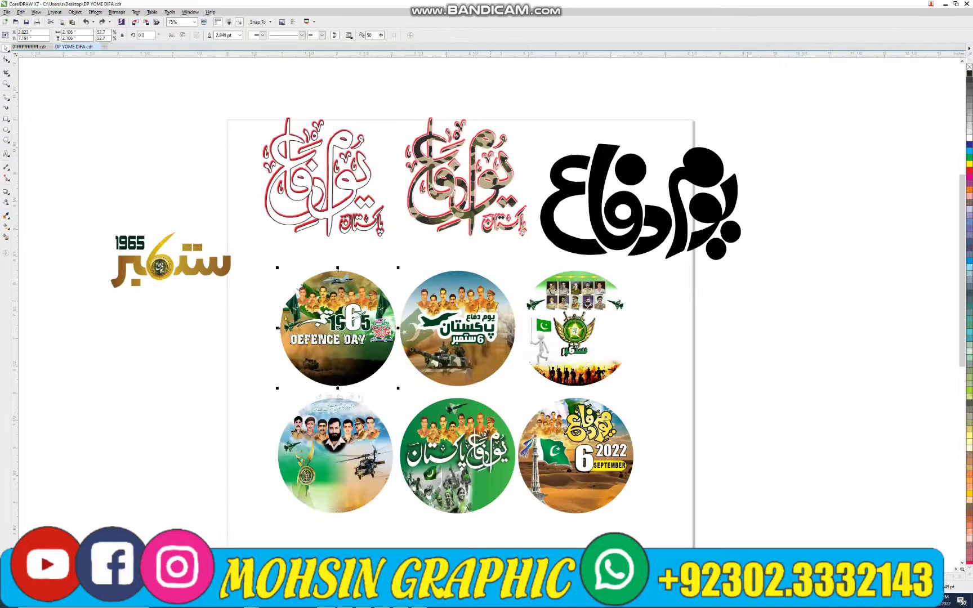
pyautogui.press('F8')
pyautogui.click(405, 258)
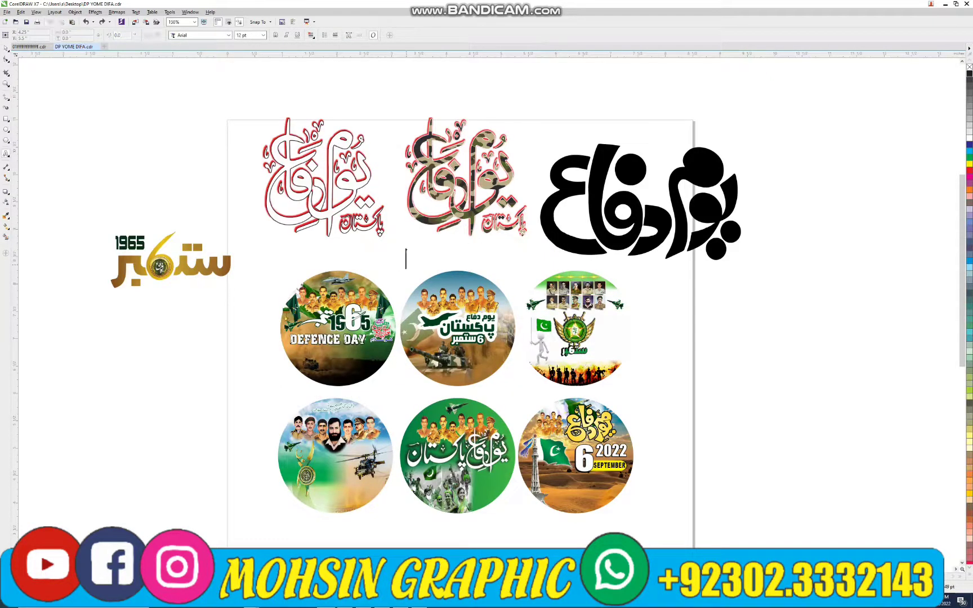
pyautogui.write('DIF')
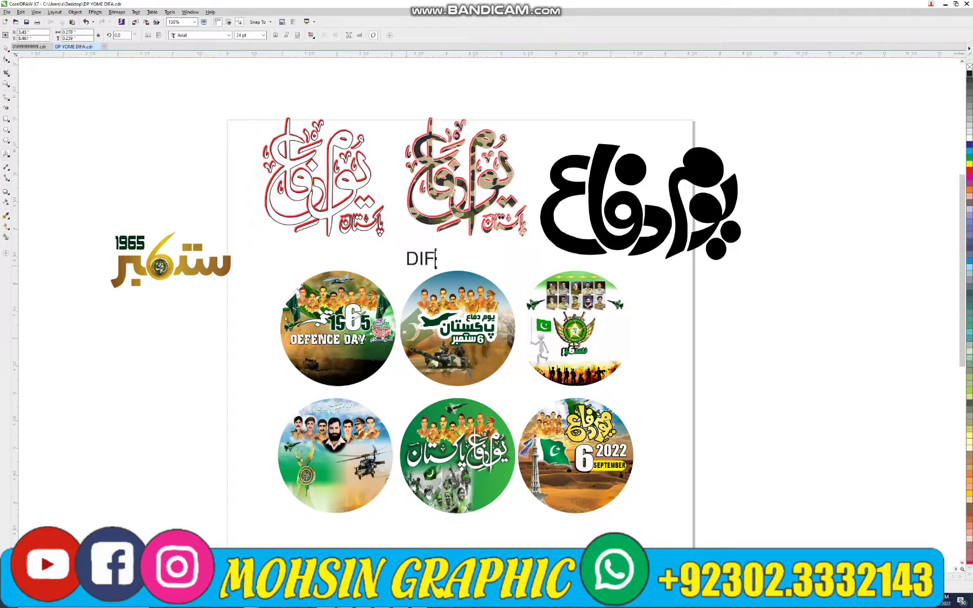
pyautogui.write('A')
pyautogui.press('BackSpace')
pyautogui.press('BackSpace')
pyautogui.press('BackSpace')
pyautogui.press('BackSpace')
# Open the second circle's PowerClip contents and move its flag out to the left and the tank desert image below.
pyautogui.click(457, 328)
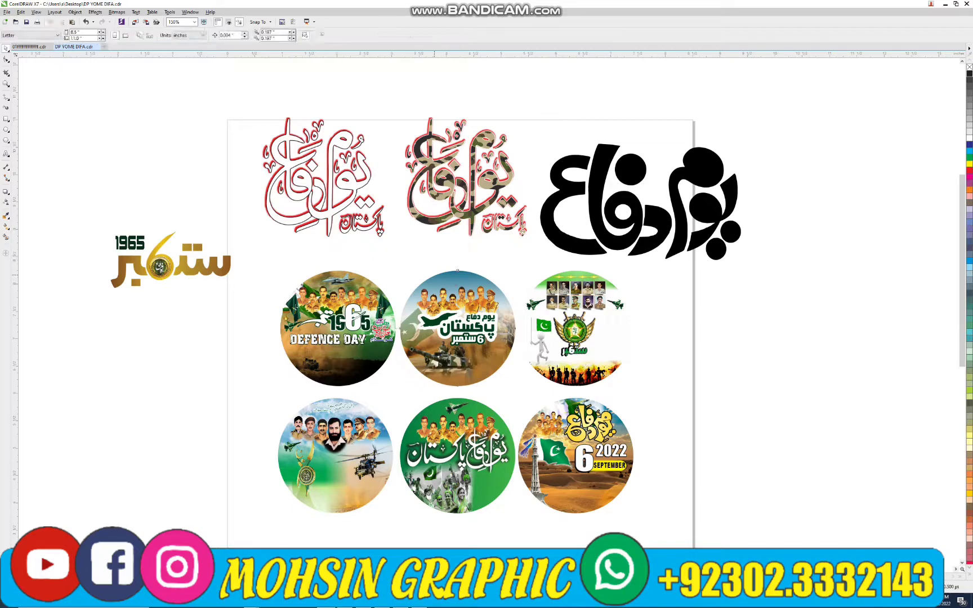
pyautogui.doubleClick(457, 327)
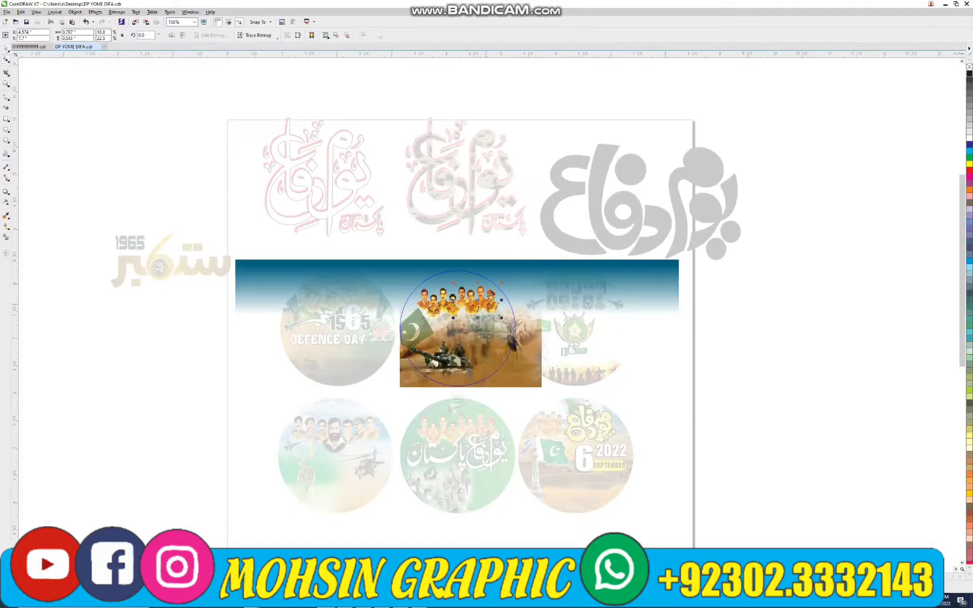
pyautogui.click(417, 333)
pyautogui.moveTo(417, 332); pyautogui.dragTo(354, 343)
pyautogui.moveTo(433, 313); pyautogui.dragTo(448, 423)
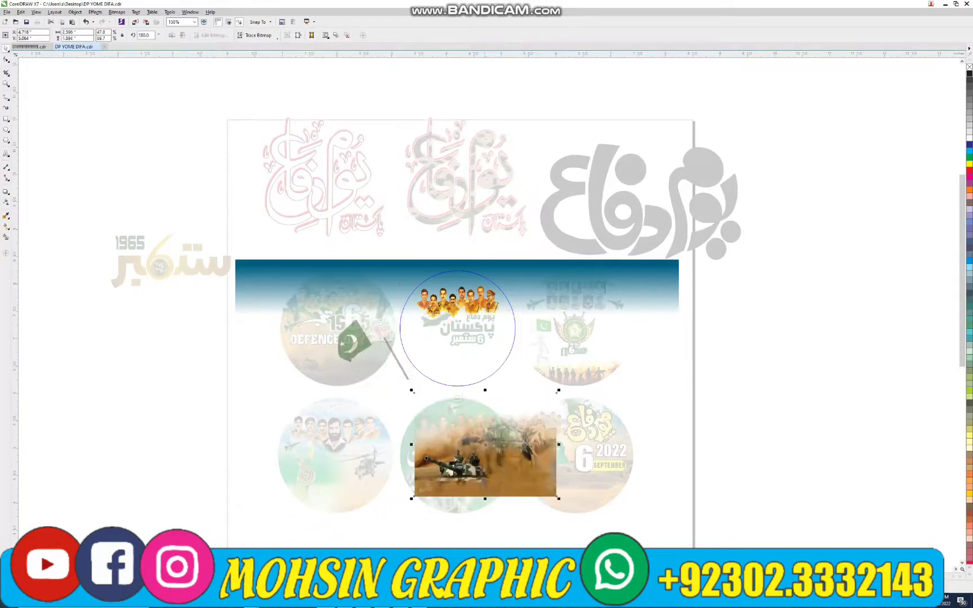
# Move the second circle's officer portraits upward over the blue sky strip and finish editing the PowerClip.
pyautogui.click(448, 326)
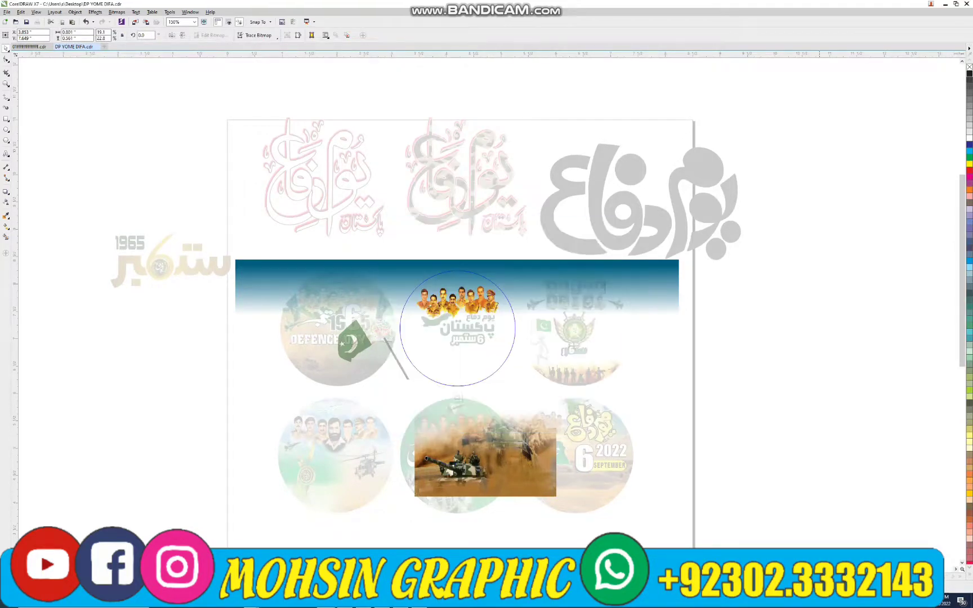
pyautogui.press('Escape')
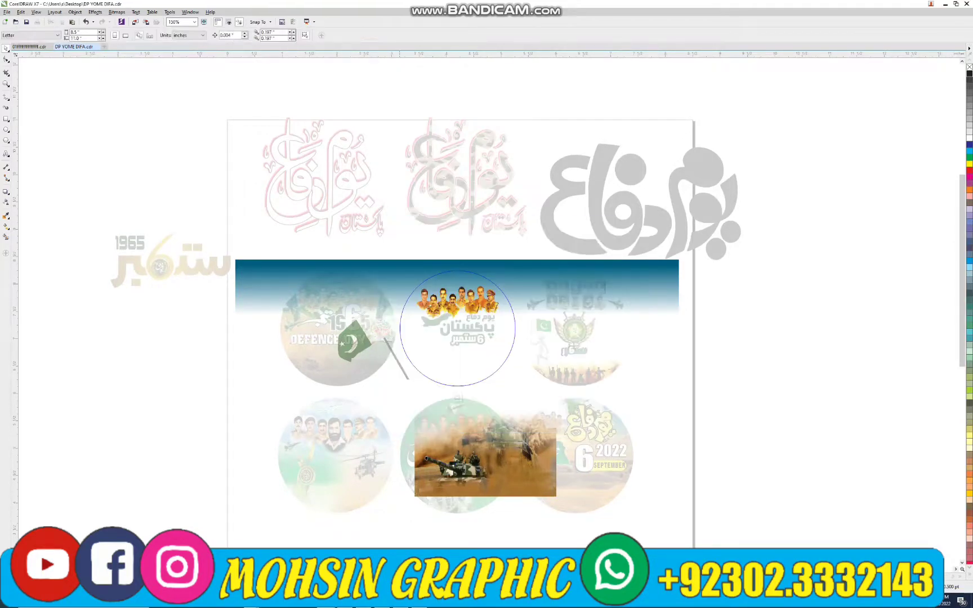
pyautogui.click(476, 309)
pyautogui.moveTo(476, 309); pyautogui.dragTo(460, 275)
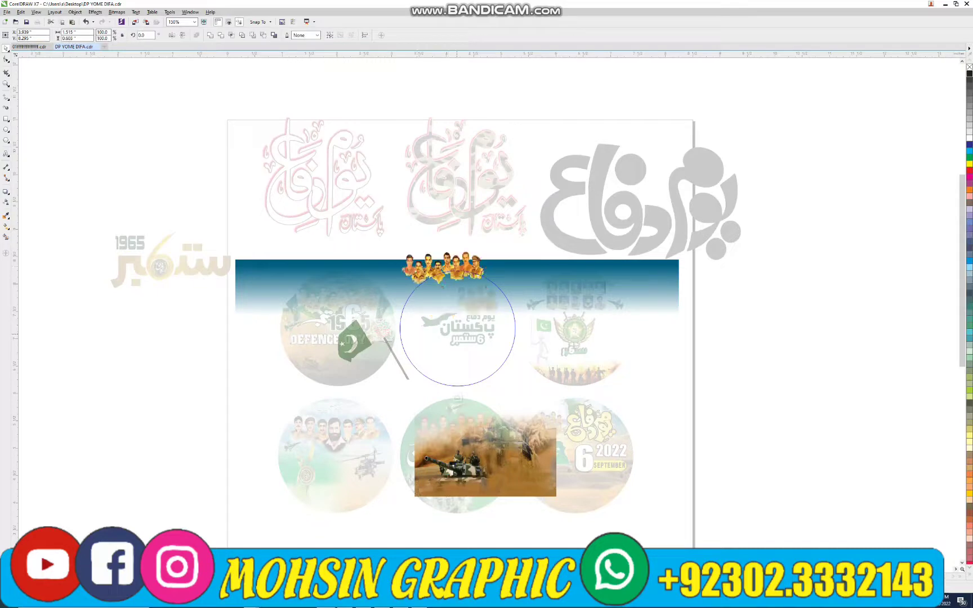
pyautogui.press('Escape')
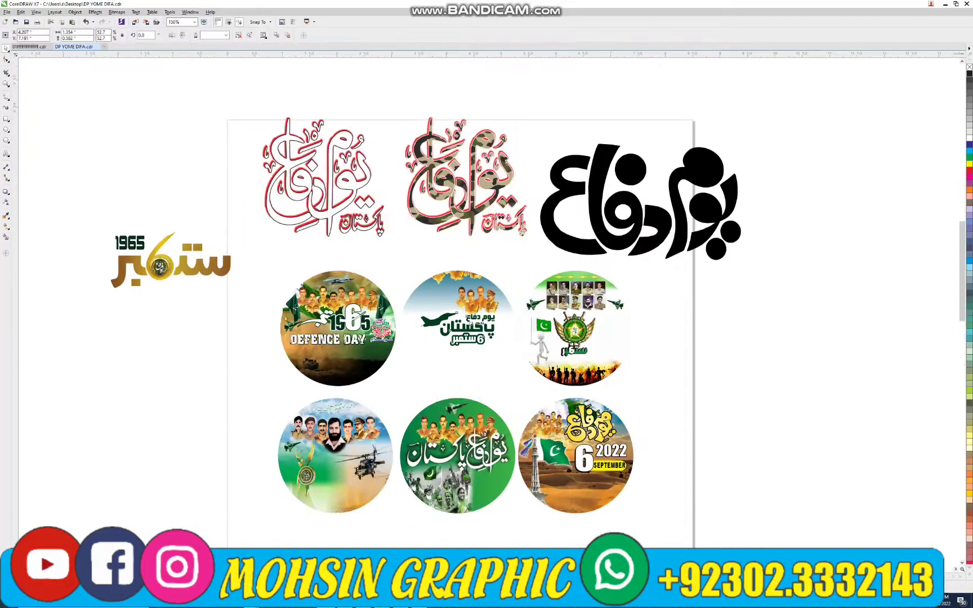
# Recolour the dark green jet and Urdu lettering of the second circle light blue.
pyautogui.scroll(2, 470, 324)
pyautogui.scroll(2, 489, 330)
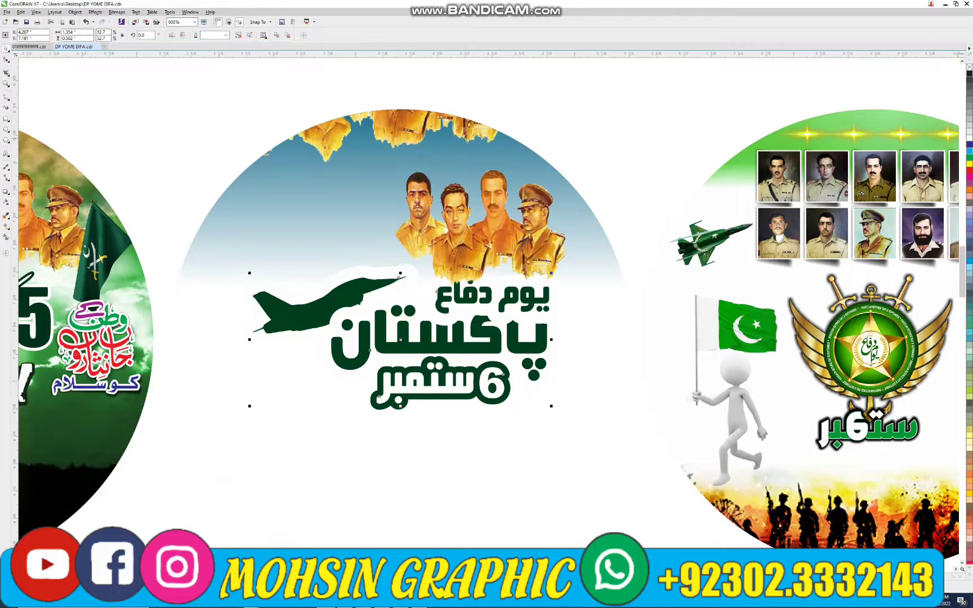
pyautogui.click(969, 151)
pyautogui.scroll(-4, 134, 261)
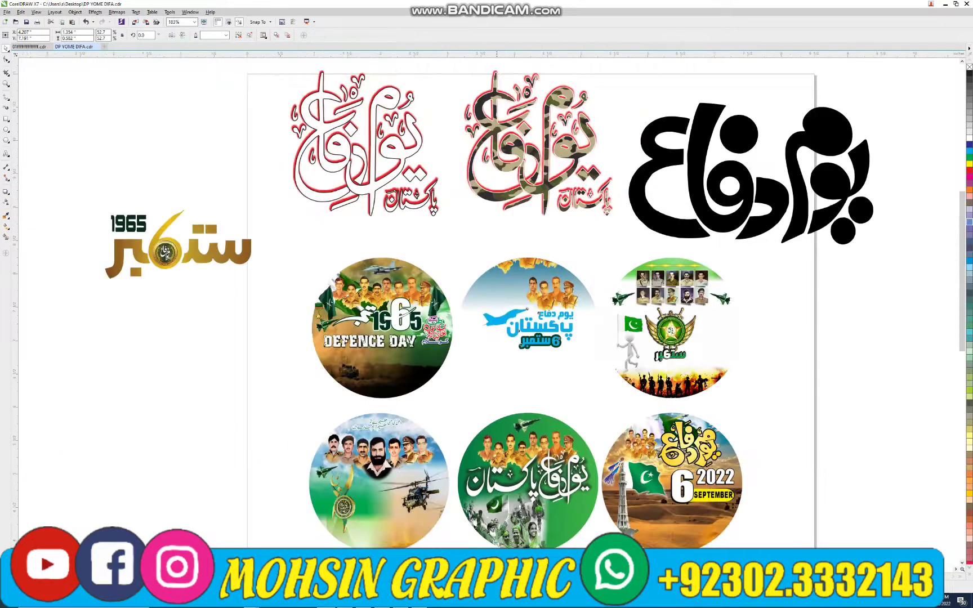
# Undo the lettering recolour and the second circle's PowerClip moves, and clear the selection.
pyautogui.hotkey('ctrl', 'z')
pyautogui.hotkey('ctrl', 'z')
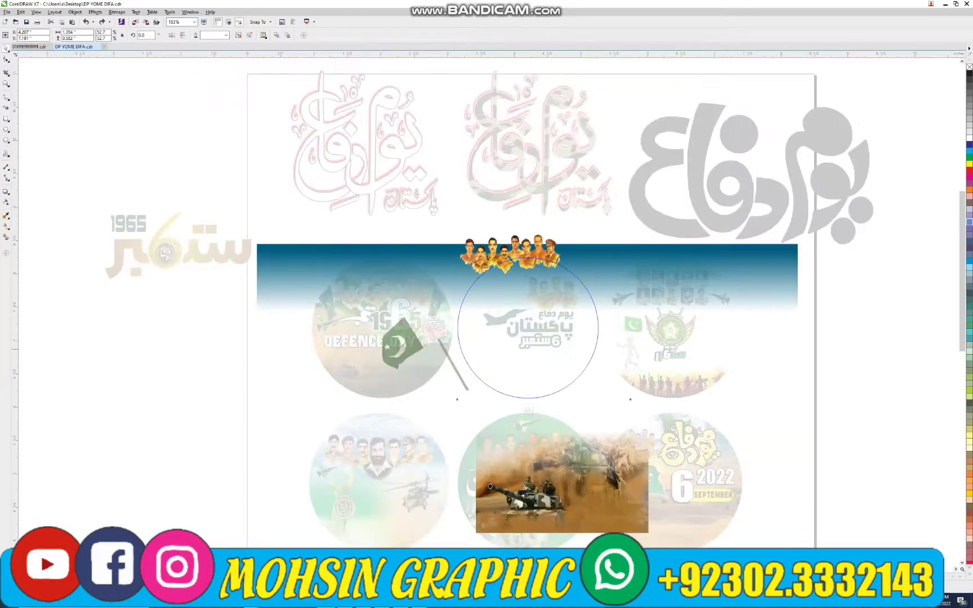
pyautogui.hotkey('ctrl', 'z')
pyautogui.hotkey('ctrl', 'z')
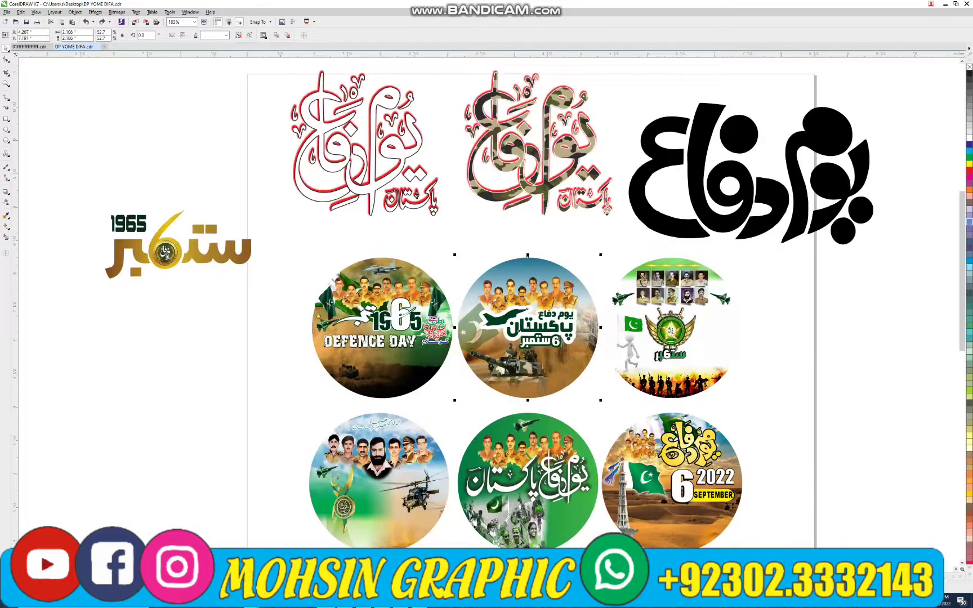
pyautogui.press('Escape')
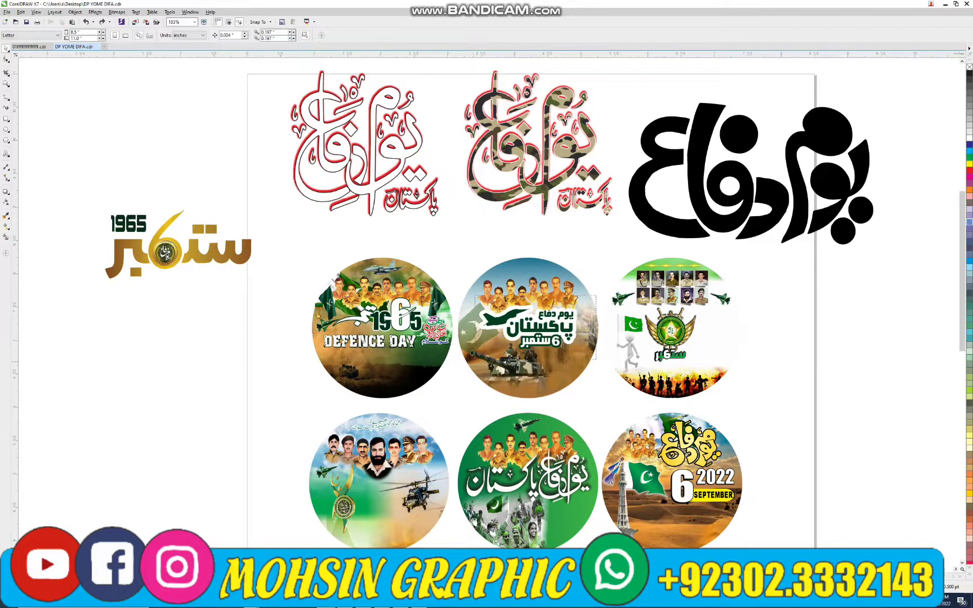
# Select the ten framed portraits in the third circle and move them out to the right of it.
pyautogui.press('Tab')
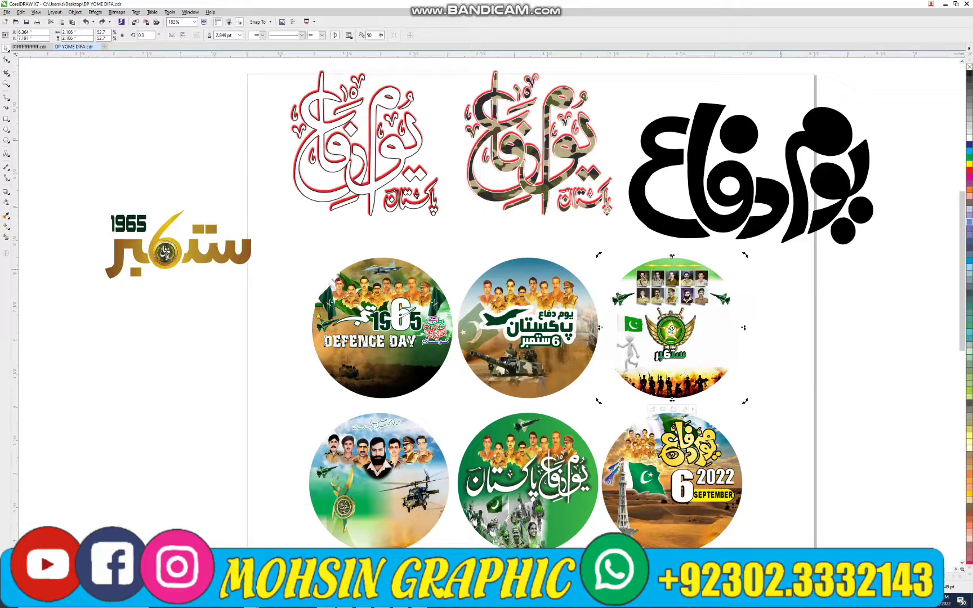
pyautogui.scroll(3, 780, 272)
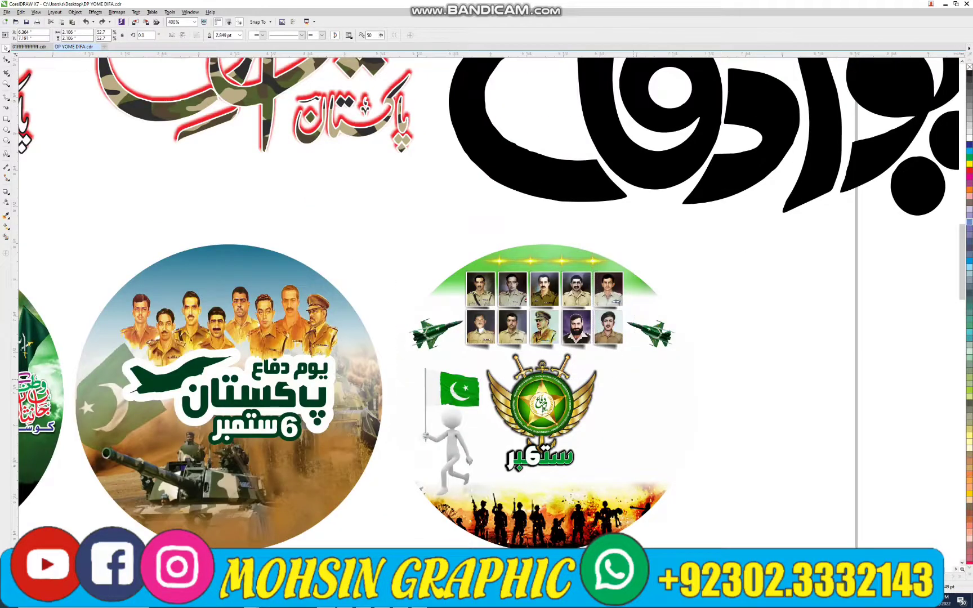
pyautogui.scroll(3, 631, 323)
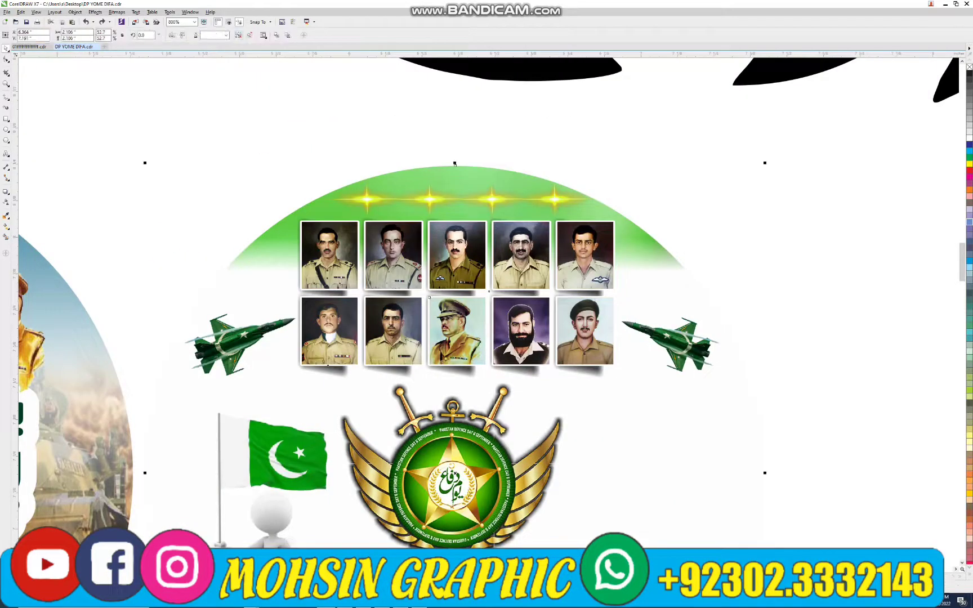
pyautogui.moveTo(141, 154); pyautogui.dragTo(648, 425)
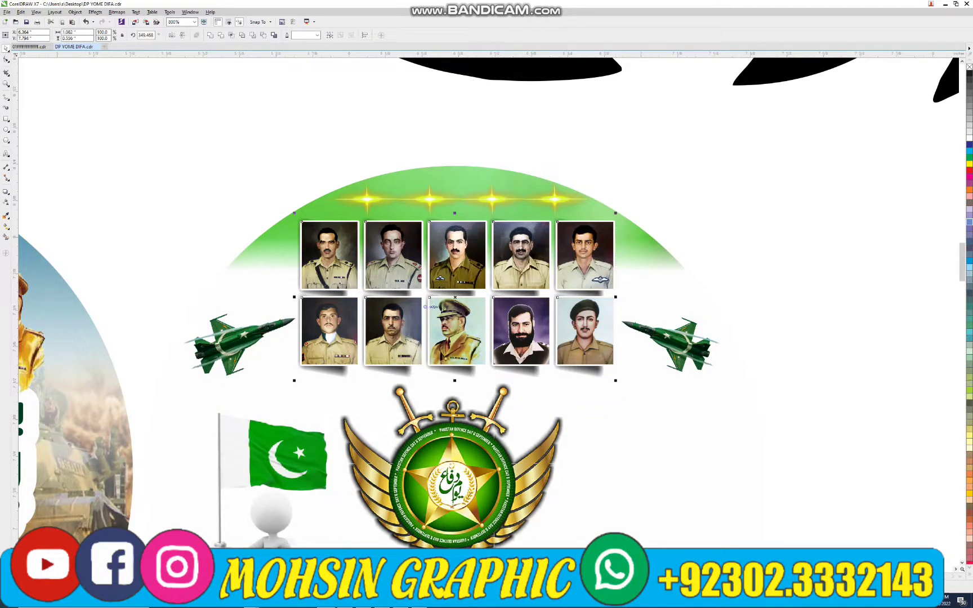
pyautogui.scroll(-2, 649, 424)
pyautogui.moveTo(424, 297); pyautogui.dragTo(730, 299)
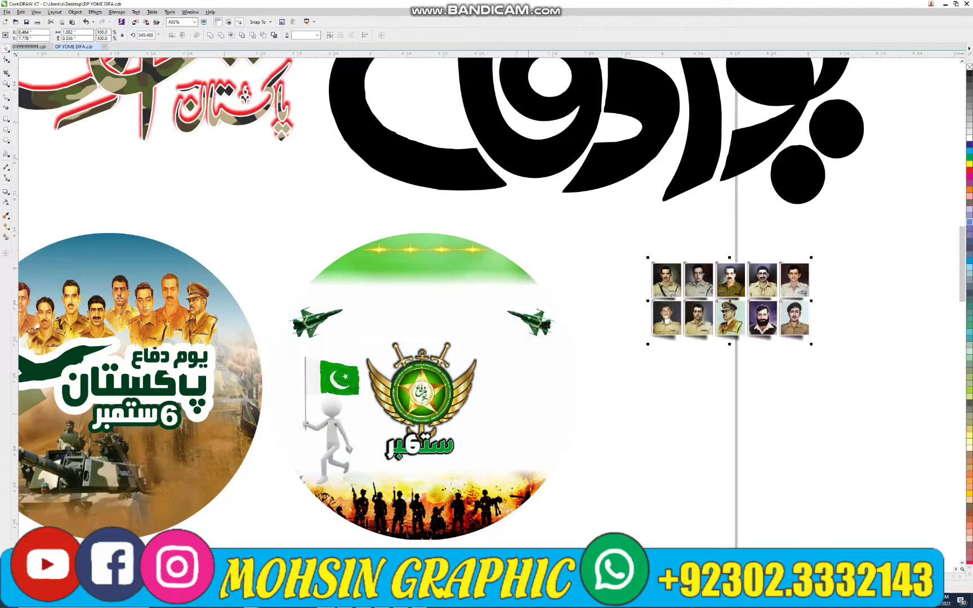
# Move the third circle off the page to the right, extract its PowerClip contents, and place the green bokeh background above them.
pyautogui.click(422, 386)
pyautogui.scroll(-2, 421, 304)
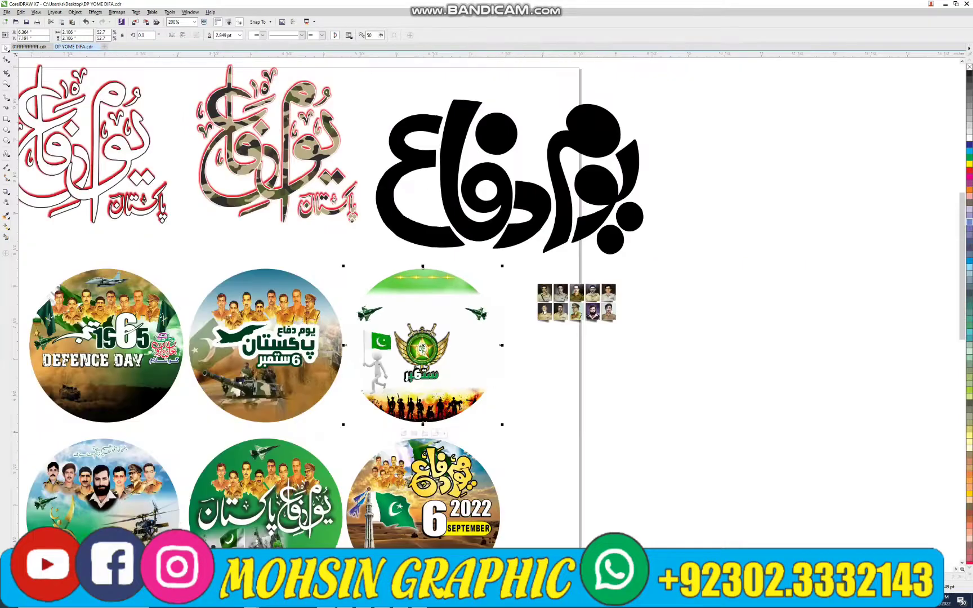
pyautogui.moveTo(421, 315); pyautogui.dragTo(714, 374)
pyautogui.rightClick(733, 397)
pyautogui.click(763, 177)
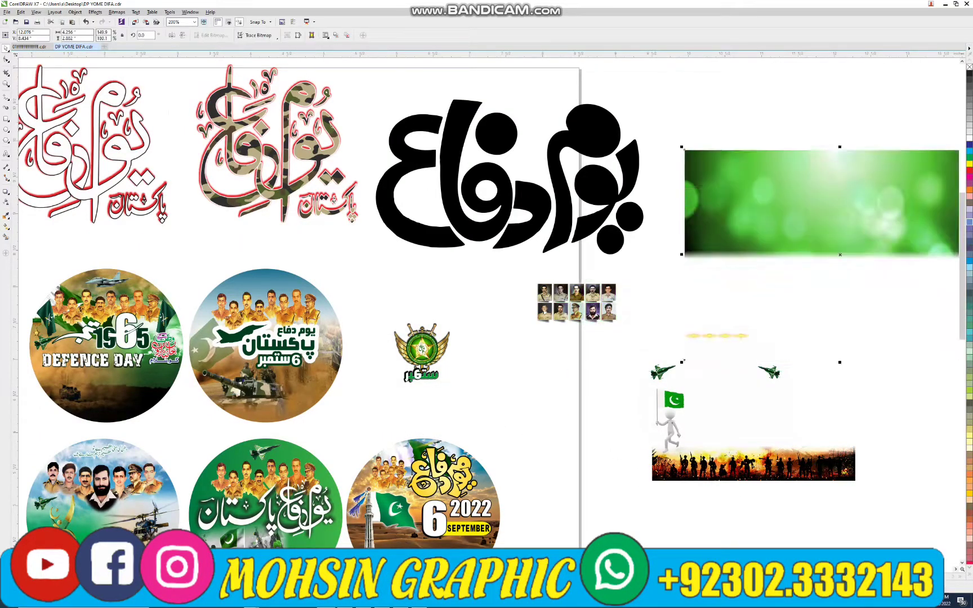
# Spread out the extracted flag-carrying figure, soldier silhouette strip, two fighter jets and one of the gold stars.
pyautogui.moveTo(670, 422); pyautogui.dragTo(575, 391)
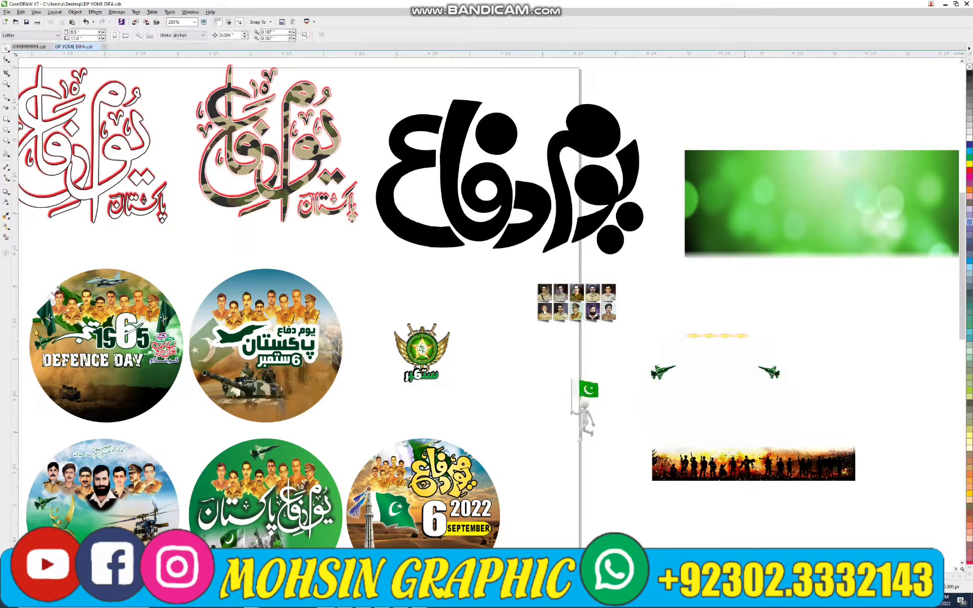
pyautogui.moveTo(753, 464); pyautogui.dragTo(792, 539)
pyautogui.moveTo(769, 372); pyautogui.dragTo(806, 386)
pyautogui.moveTo(663, 372); pyautogui.dragTo(660, 402)
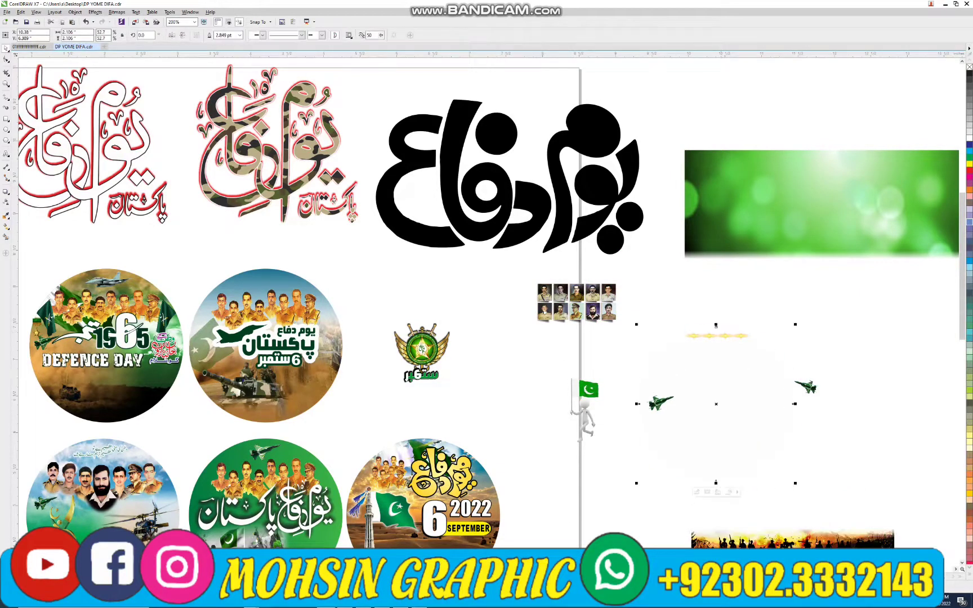
pyautogui.moveTo(725, 336); pyautogui.dragTo(766, 297)
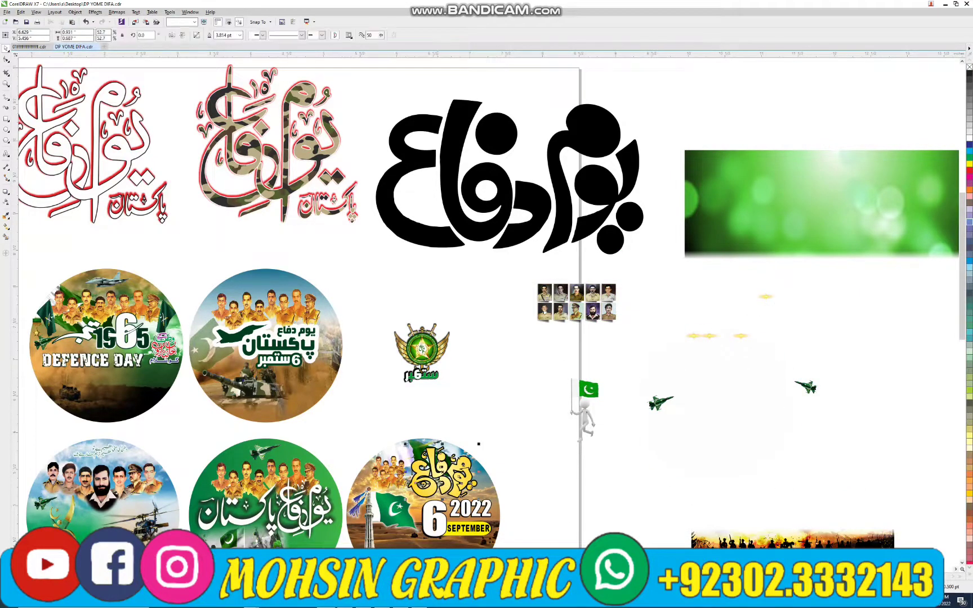
# Enlarge the yellow calligraphy from the 2022 circle to about 3.38 in wide and move it above the green bokeh background.
pyautogui.moveTo(442, 470); pyautogui.dragTo(607, 317)
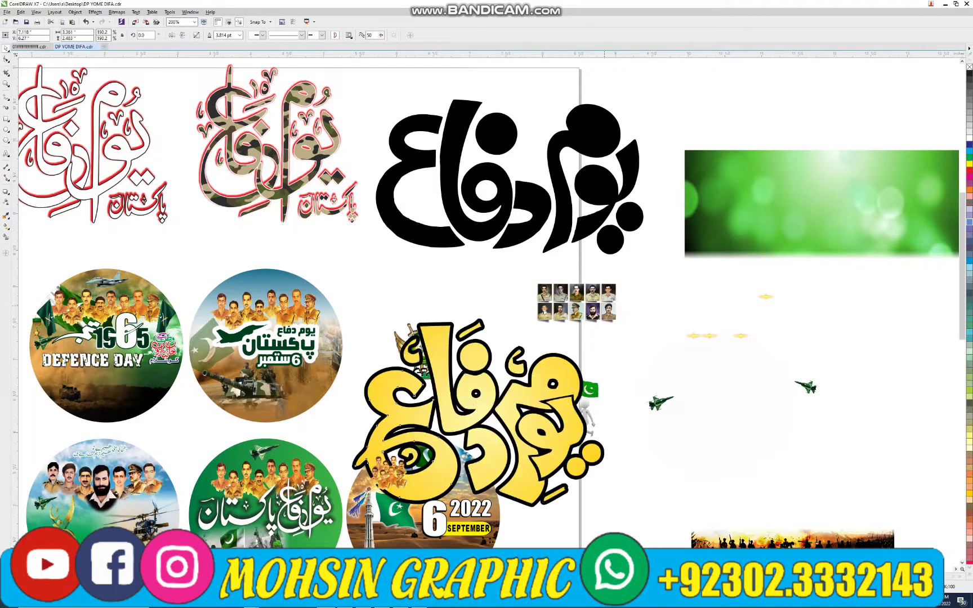
pyautogui.scroll(-5, 465, 403)
pyautogui.moveTo(465, 403); pyautogui.dragTo(538, 301)
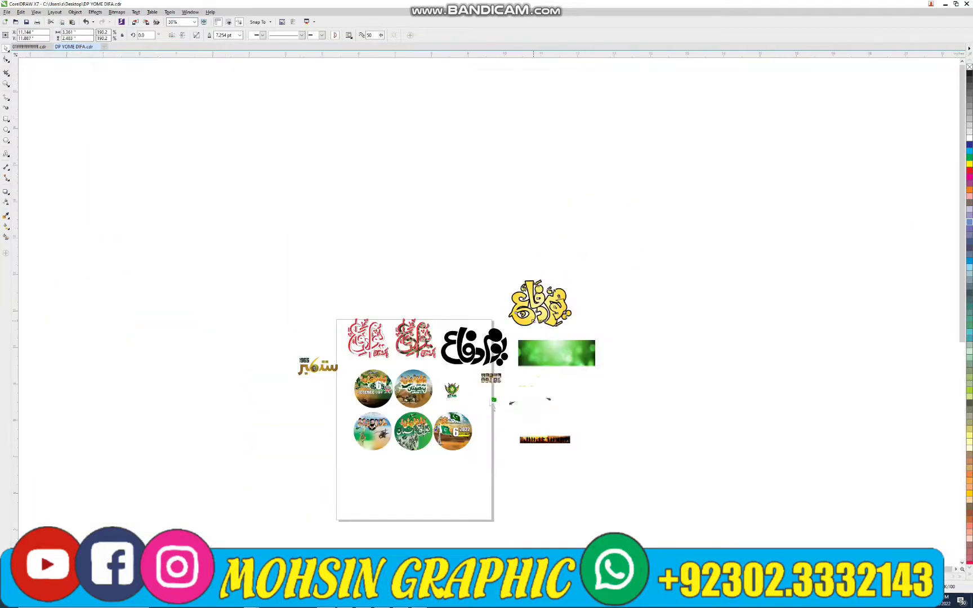
pyautogui.scroll(3, 535, 328)
pyautogui.press('Escape')
pyautogui.scroll(-2, 513, 306)
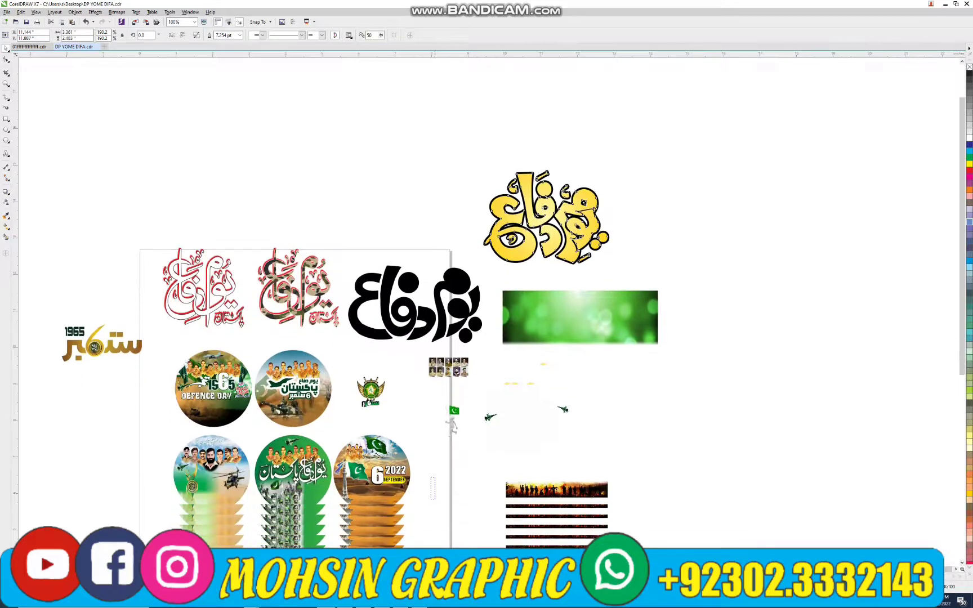
# Select the large black Urdu calligraphy and shift it slightly upward.
pyautogui.click(453, 284)
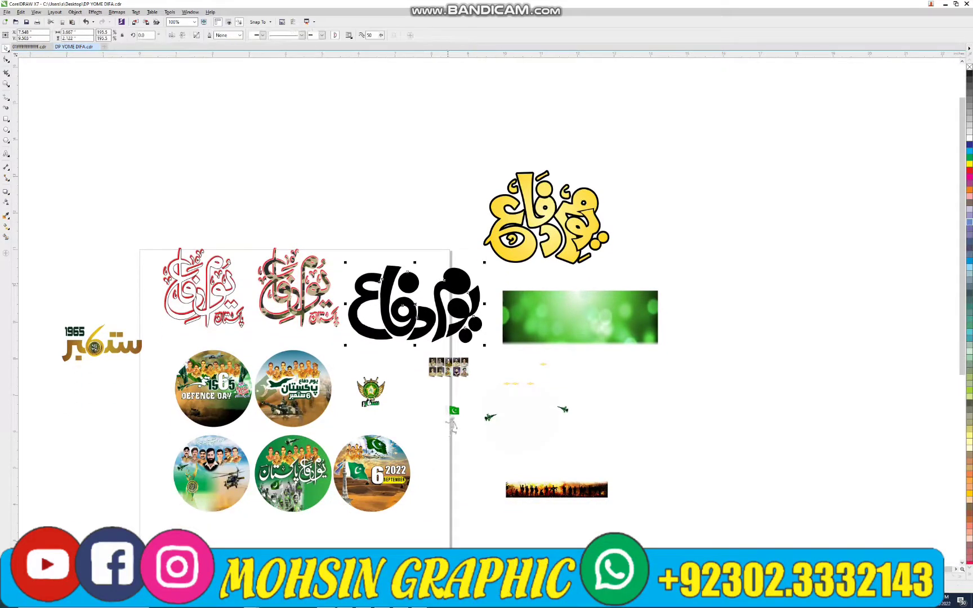
pyautogui.scroll(3, 448, 278)
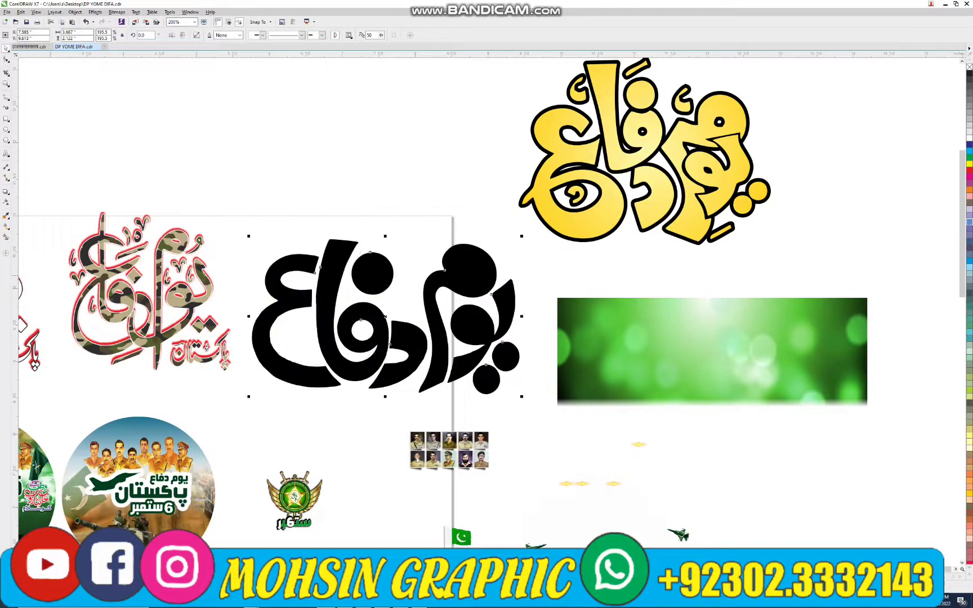
pyautogui.scroll(-3, 568, 273)
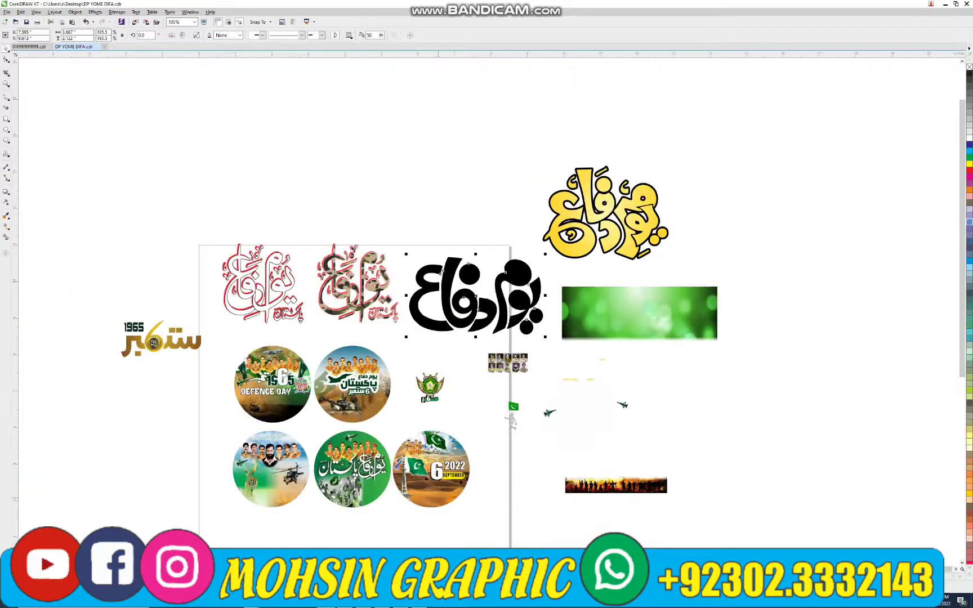
# Ungroup the green circle design and move its Urdu calligraphy to the empty area above the page.
pyautogui.click(437, 471)
pyautogui.click(352, 468)
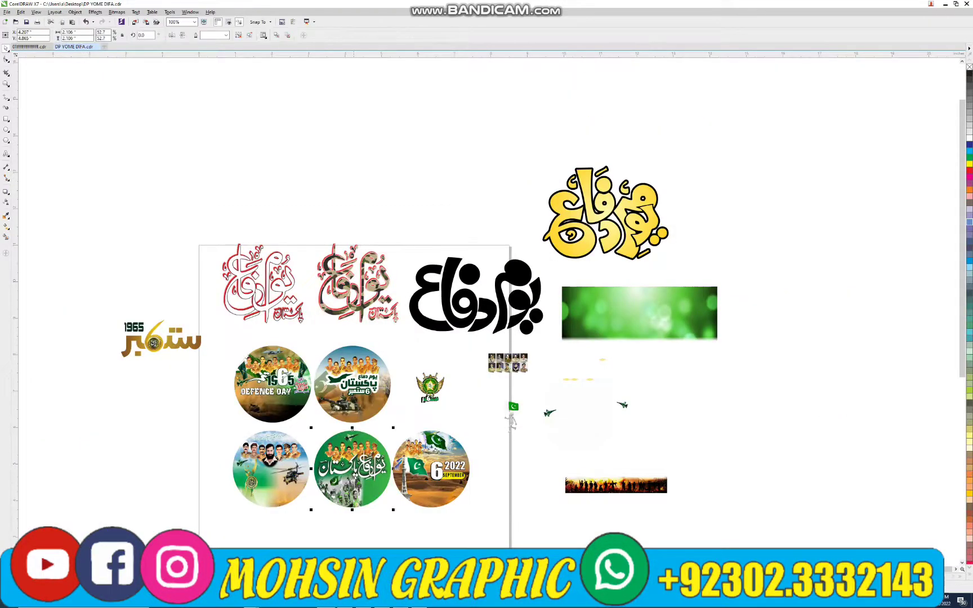
pyautogui.keyDown('ctrl'); pyautogui.click(341, 473); pyautogui.keyUp('ctrl')
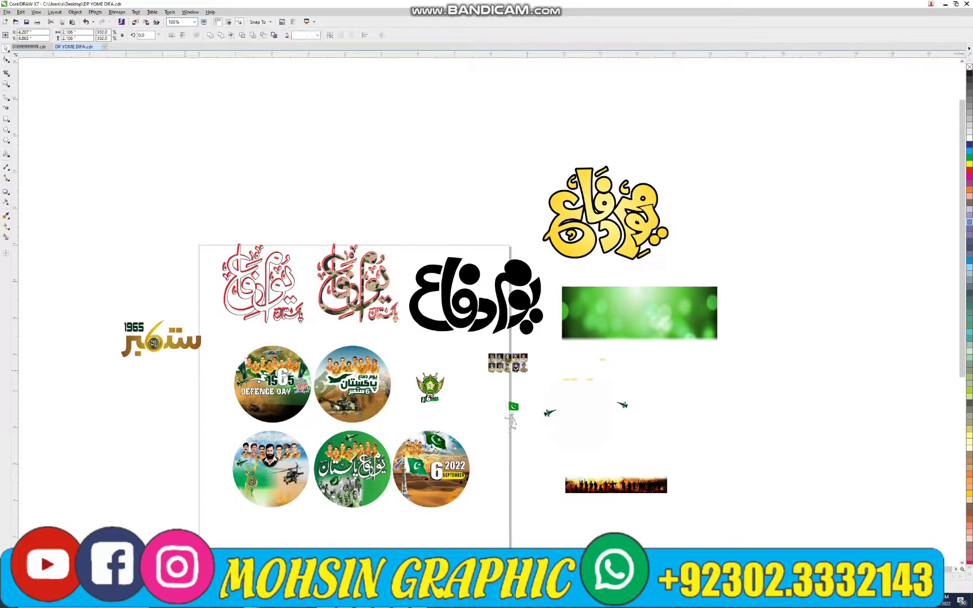
pyautogui.moveTo(388, 481); pyautogui.dragTo(352, 189)
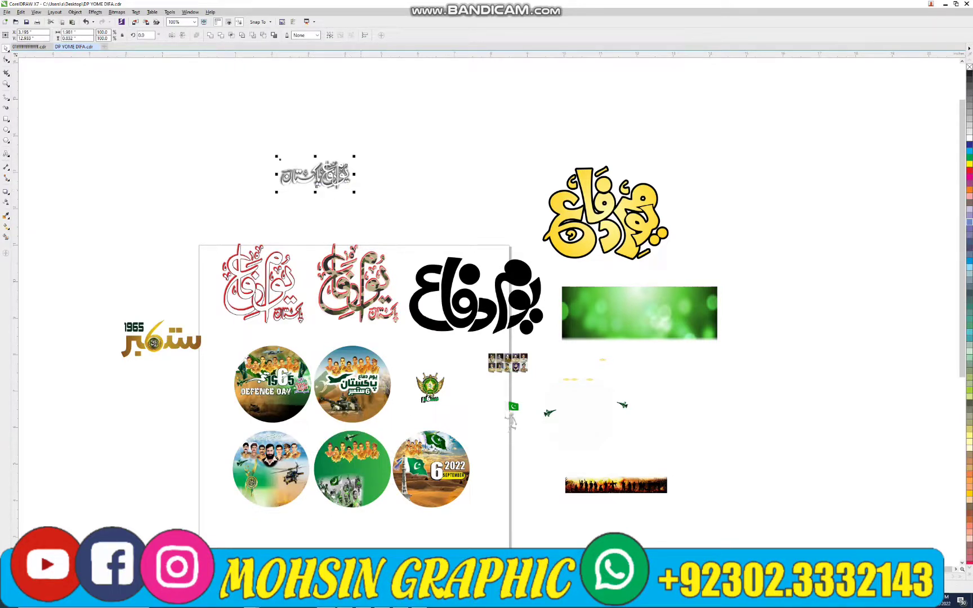
# Separate the large blurred shadow from the white calligraphy by moving it up and to the right.
pyautogui.click(342, 138)
pyautogui.scroll(2, 343, 138)
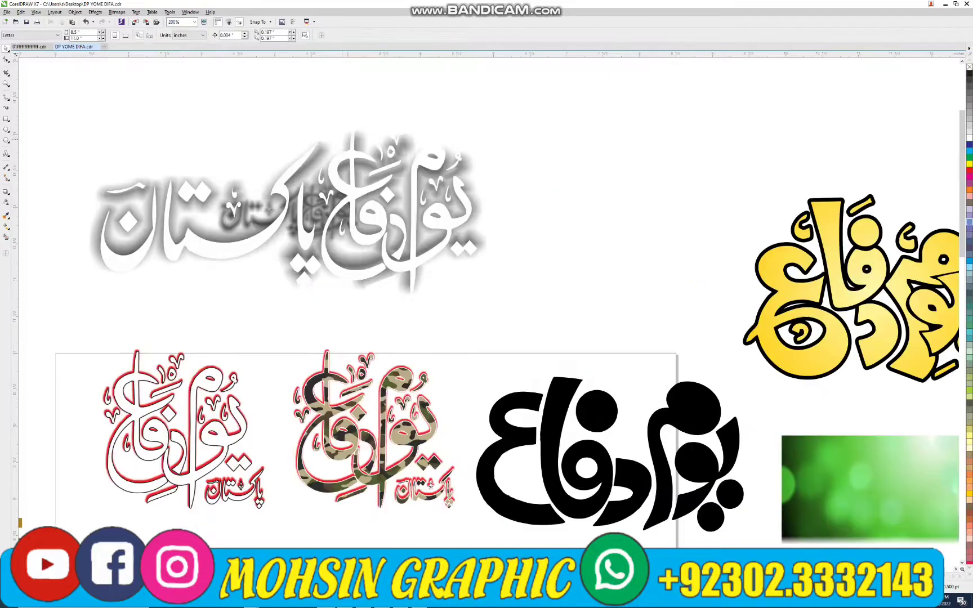
pyautogui.moveTo(281, 226); pyautogui.dragTo(270, 130)
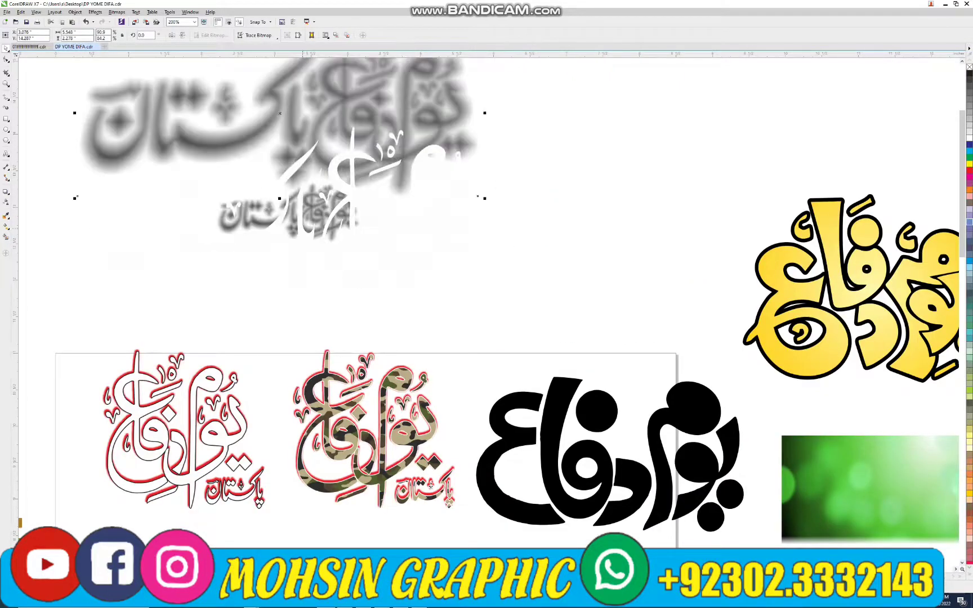
pyautogui.hotkey('ctrl', 'z')
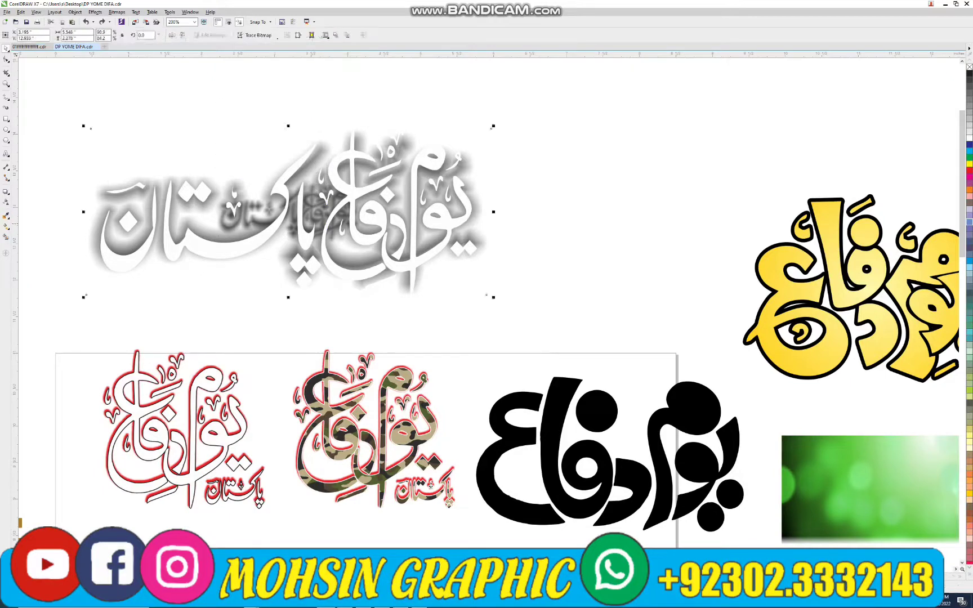
pyautogui.moveTo(282, 225); pyautogui.dragTo(473, 107)
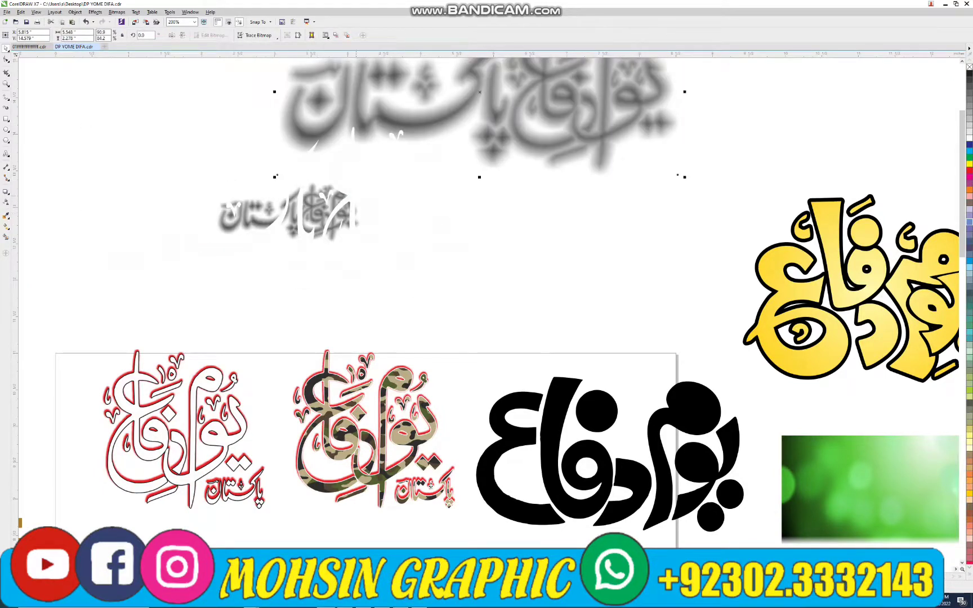
# Fill the first part of the white calligraphy dark blue and the word Pakistan green, placing both at the far left beyond the page.
pyautogui.click(332, 211)
pyautogui.click(969, 145)
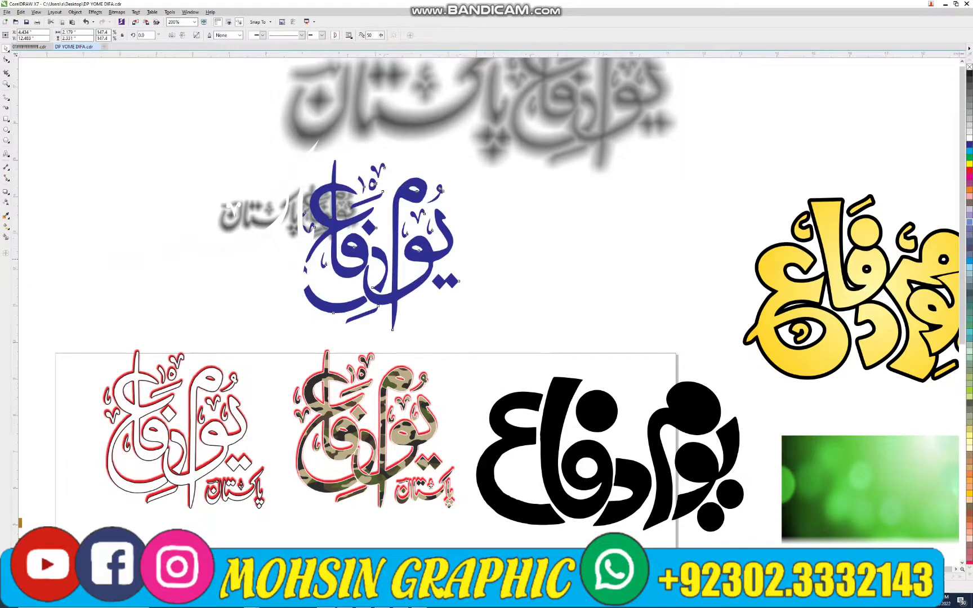
pyautogui.scroll(-1, 477, 259)
pyautogui.moveTo(428, 252); pyautogui.dragTo(169, 208)
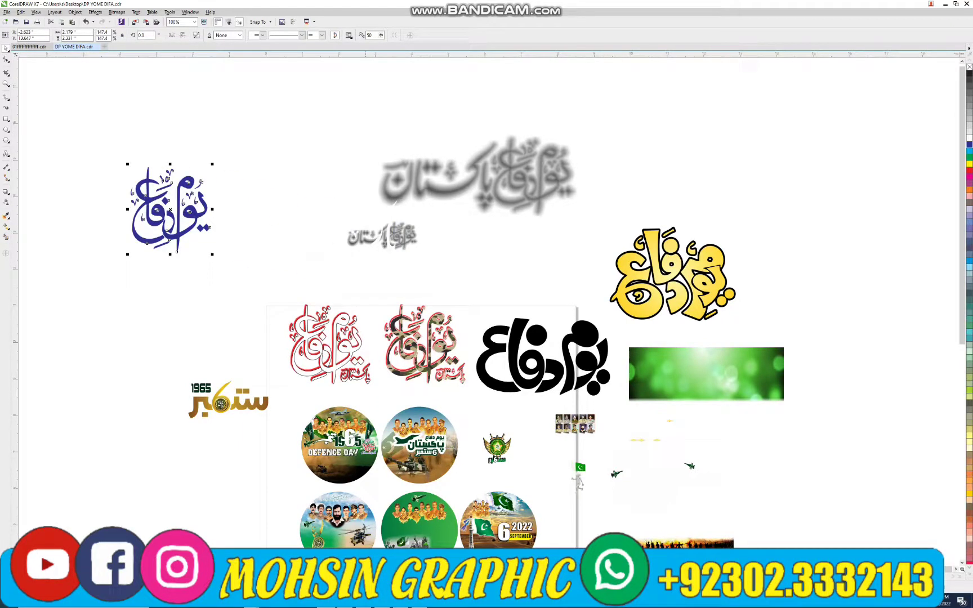
pyautogui.moveTo(360, 225); pyautogui.dragTo(68, 200)
pyautogui.click(969, 156)
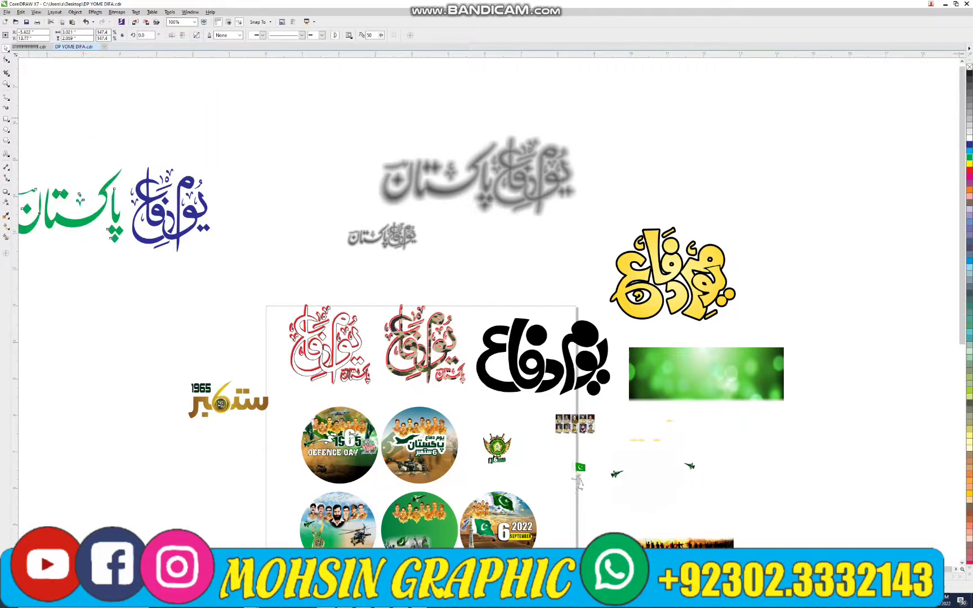
# Shift the large blurred shadow slightly upward and enlarge the smaller shadow beneath it.
pyautogui.hscroll(-2, 67, 200)
pyautogui.press('Escape')
pyautogui.moveTo(552, 175); pyautogui.dragTo(484, 156)
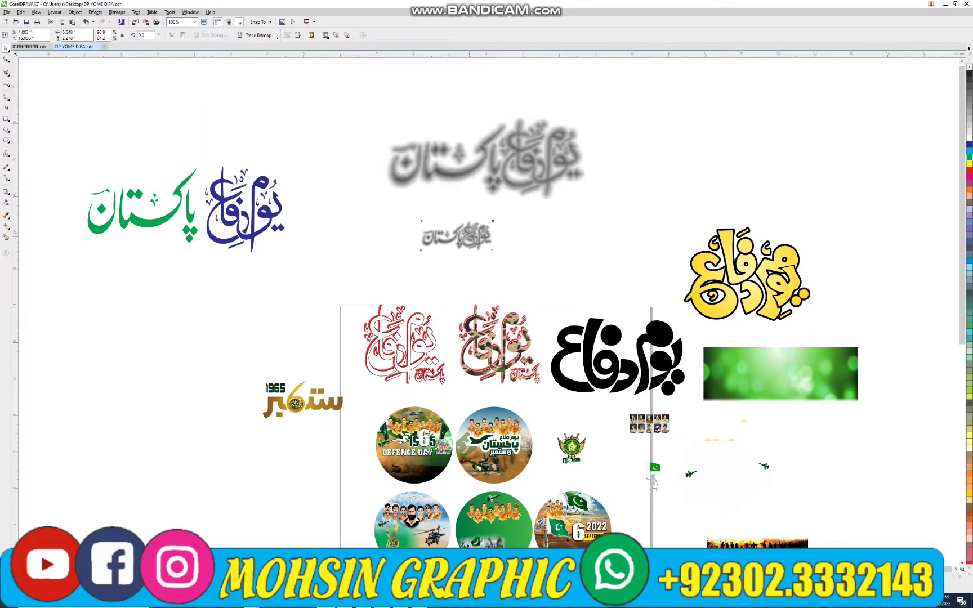
pyautogui.click(456, 236)
pyautogui.write('60')
pyautogui.press('Return')
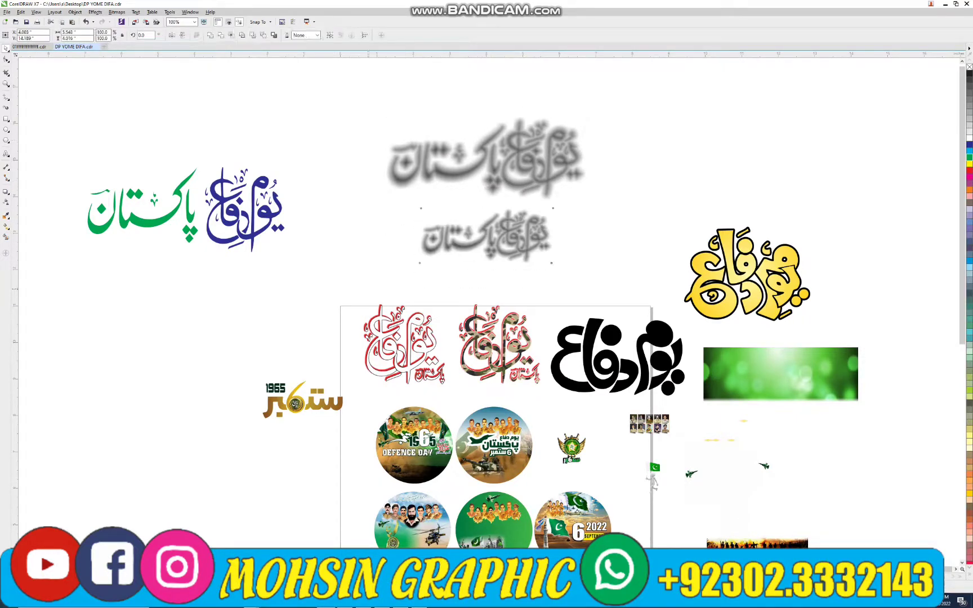
pyautogui.press('Escape')
# Move the green circle off the page to the left and extract its PowerClip contents.
pyautogui.scroll(-1, 486, 304)
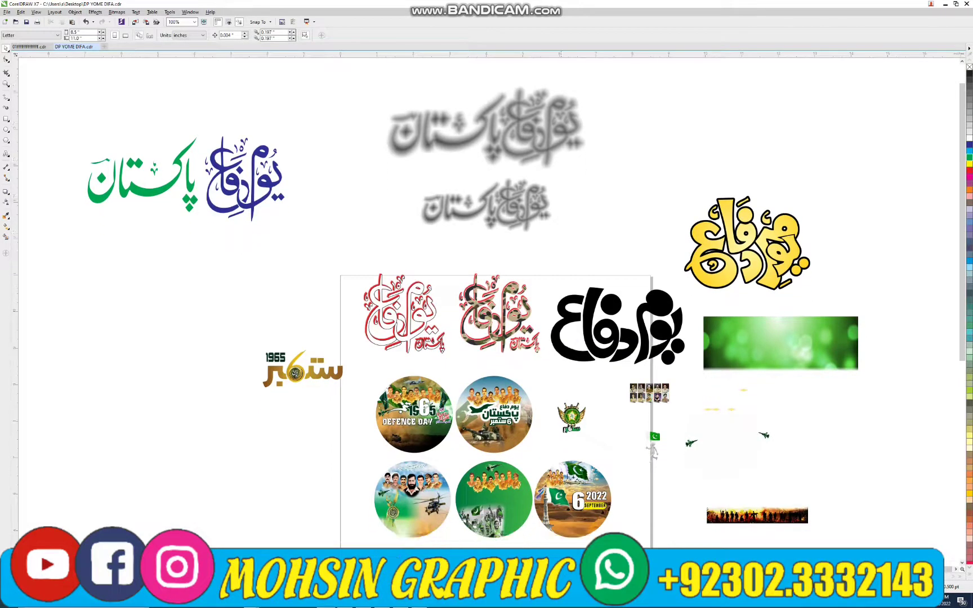
pyautogui.click(493, 498)
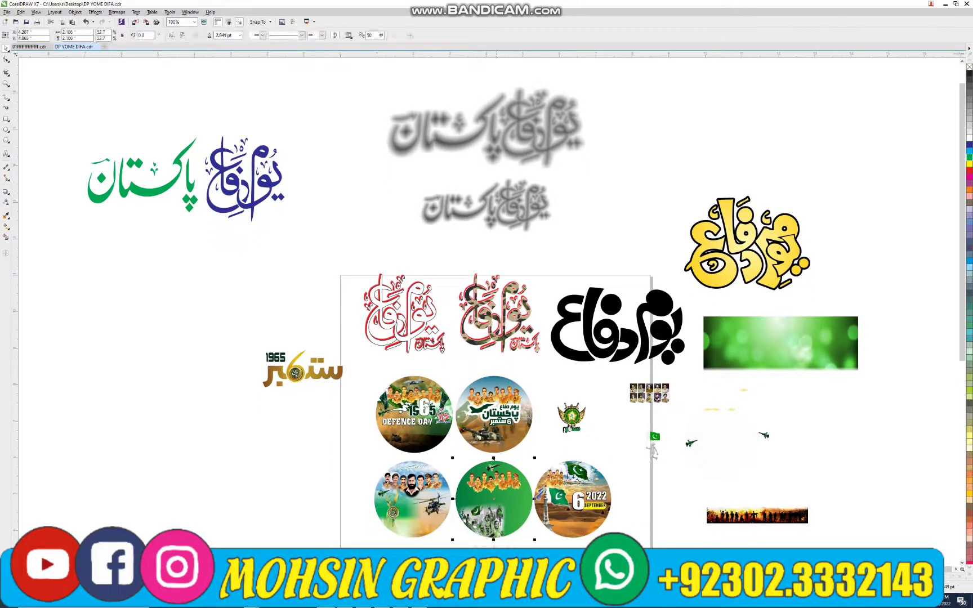
pyautogui.moveTo(493, 499); pyautogui.dragTo(87, 281)
pyautogui.rightClick(139, 341)
pyautogui.click(170, 365)
# Pull the two groups of soldier portraits out of the green circle and place them above it, side by side.
pyautogui.moveTo(147, 313); pyautogui.dragTo(233, 262)
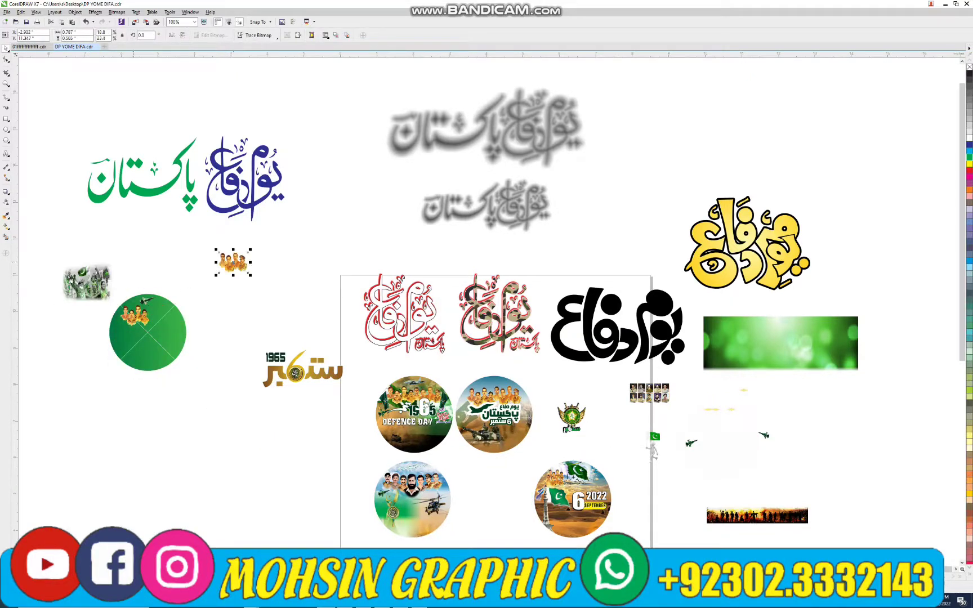
pyautogui.click(120, 306)
pyautogui.moveTo(130, 315); pyautogui.dragTo(198, 267)
pyautogui.press('Escape')
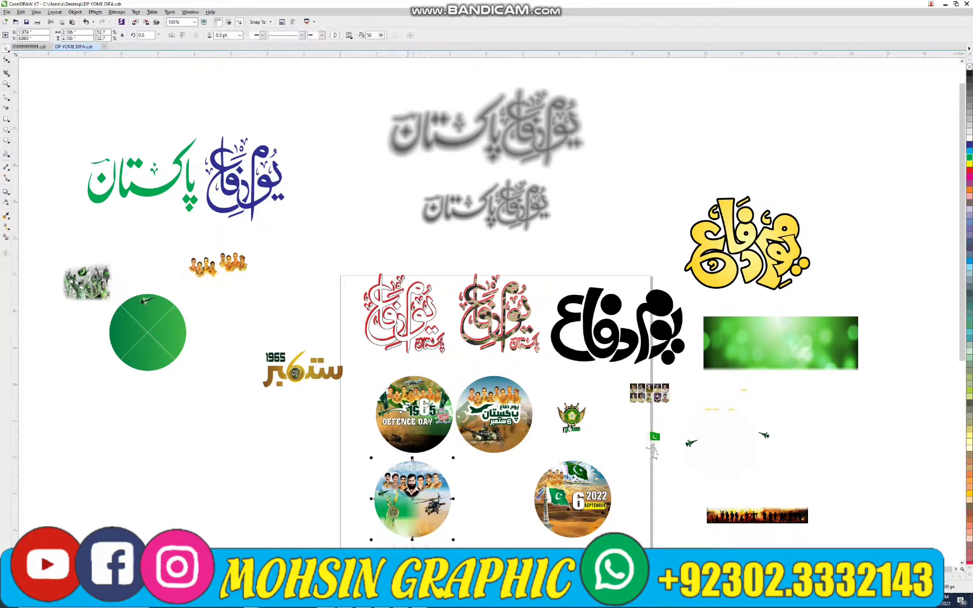
# Move the circle with the helicopter and portraits off the page to the left and extract its PowerClip contents.
pyautogui.moveTo(409, 491); pyautogui.dragTo(248, 459)
pyautogui.rightClick(244, 455)
pyautogui.click(274, 236)
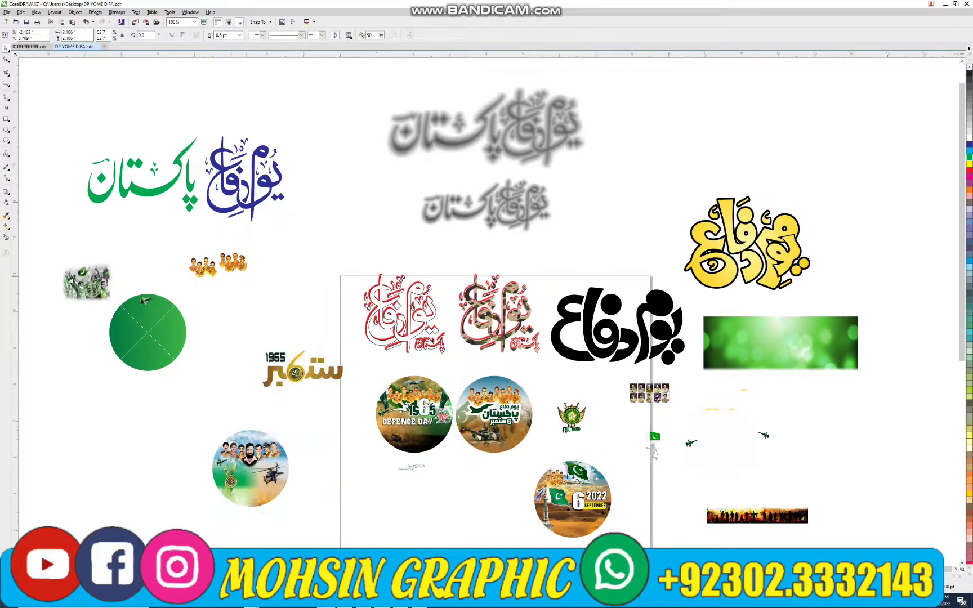
# Spread out the extracted crowd image, the bearded man's portrait and the row of soldier portraits beside the sky background.
pyautogui.moveTo(216, 422); pyautogui.dragTo(132, 422)
pyautogui.moveTo(250, 454); pyautogui.dragTo(112, 495)
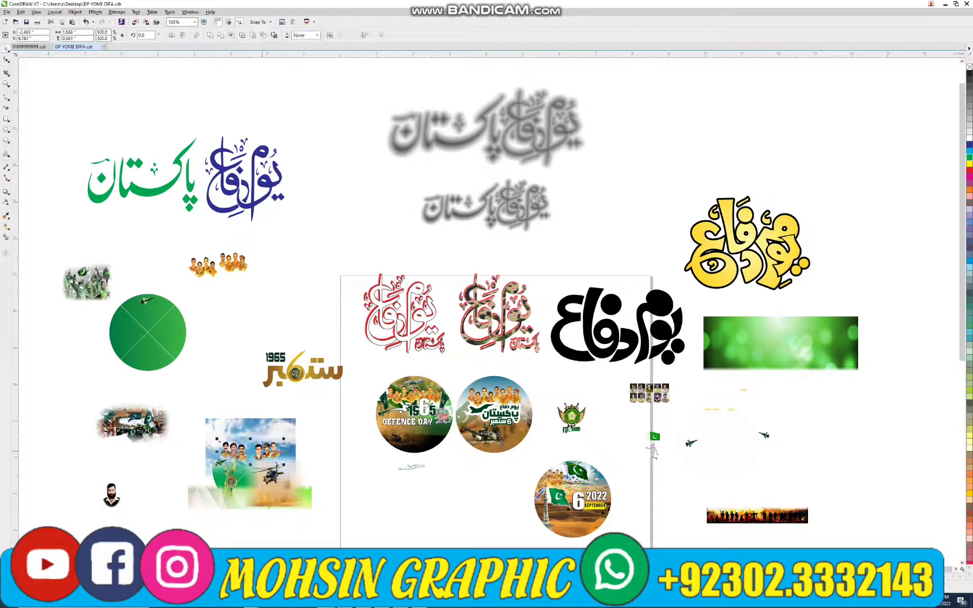
pyautogui.moveTo(248, 438); pyautogui.dragTo(112, 497)
pyautogui.press('F8')
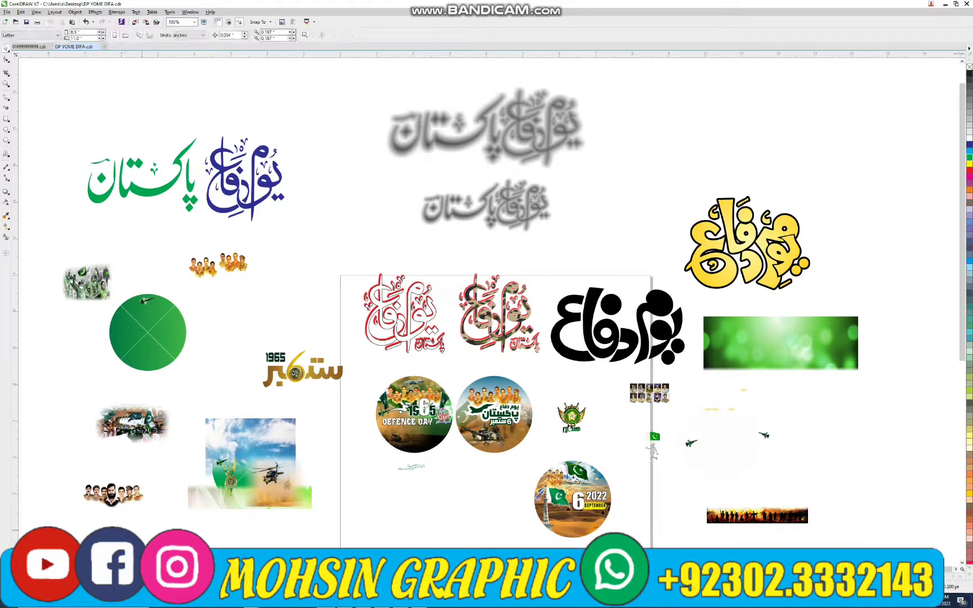
pyautogui.click(231, 541)
pyautogui.write('6')
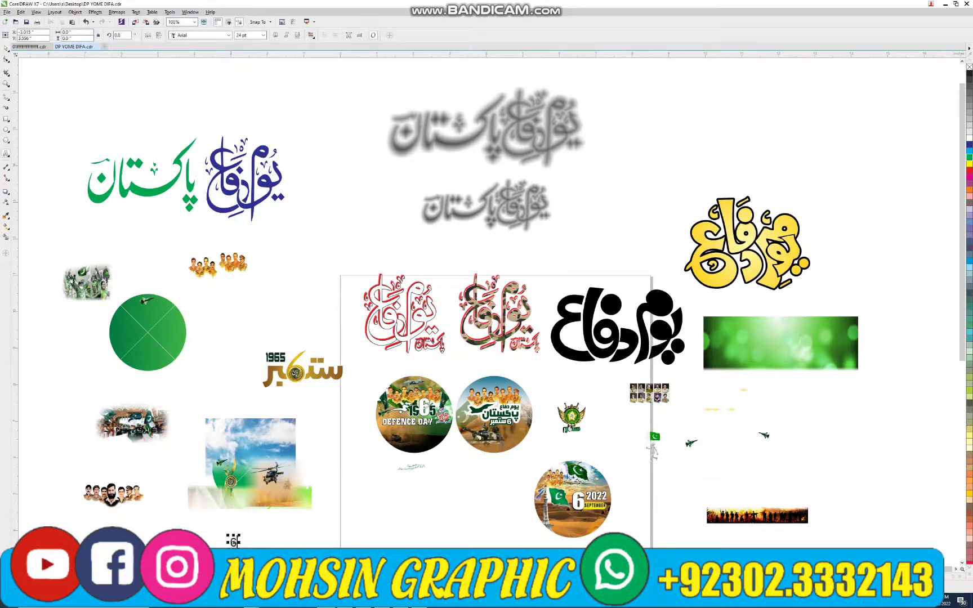
pyautogui.hotkey('shift', 'F2')
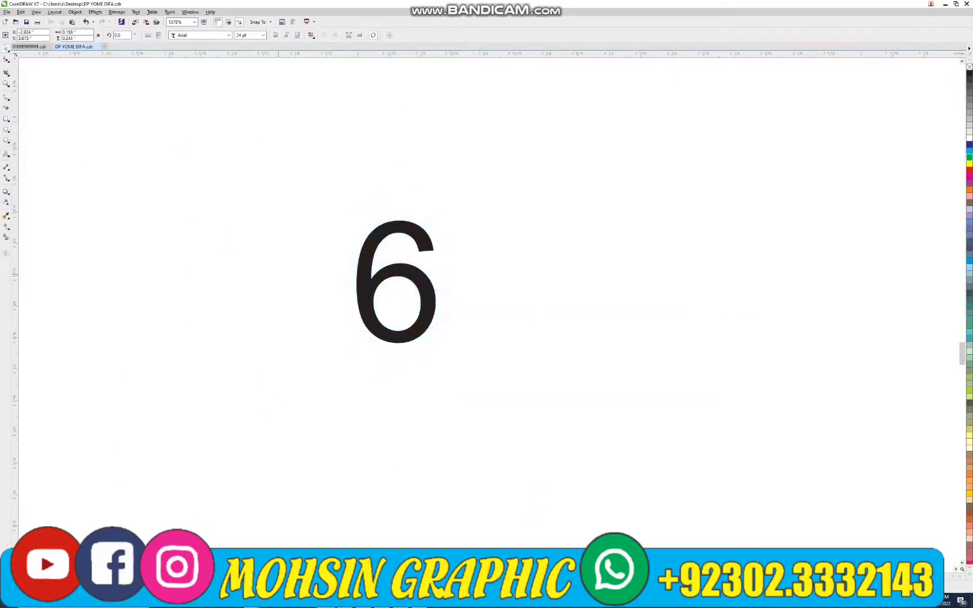
pyautogui.press('Delete')
pyautogui.press('F4')
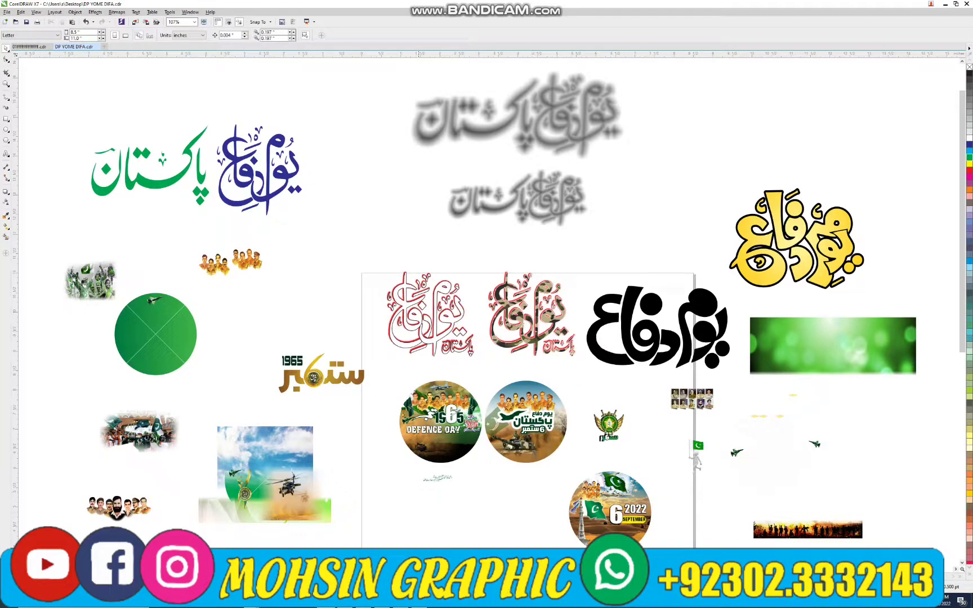
pyautogui.hotkey('alt', 'Tab')
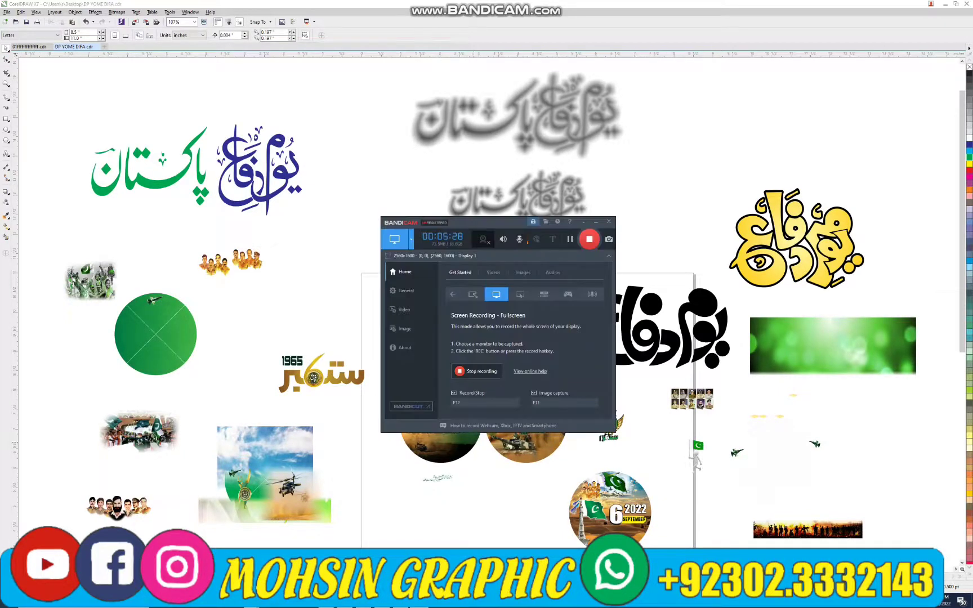